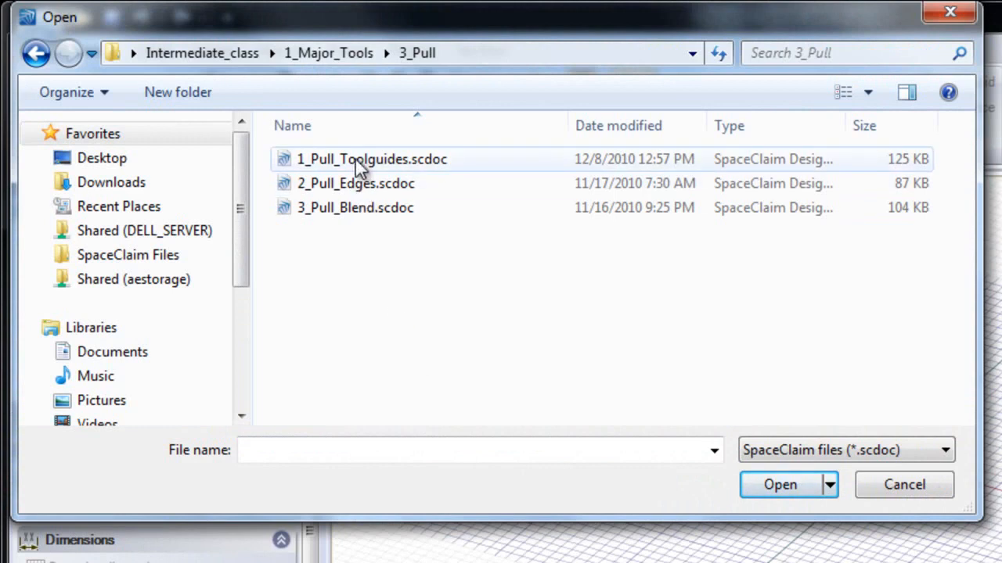
Open the file 1_Pull_Toolguides.scdoc and start the Pull tool
double_click(360, 160)
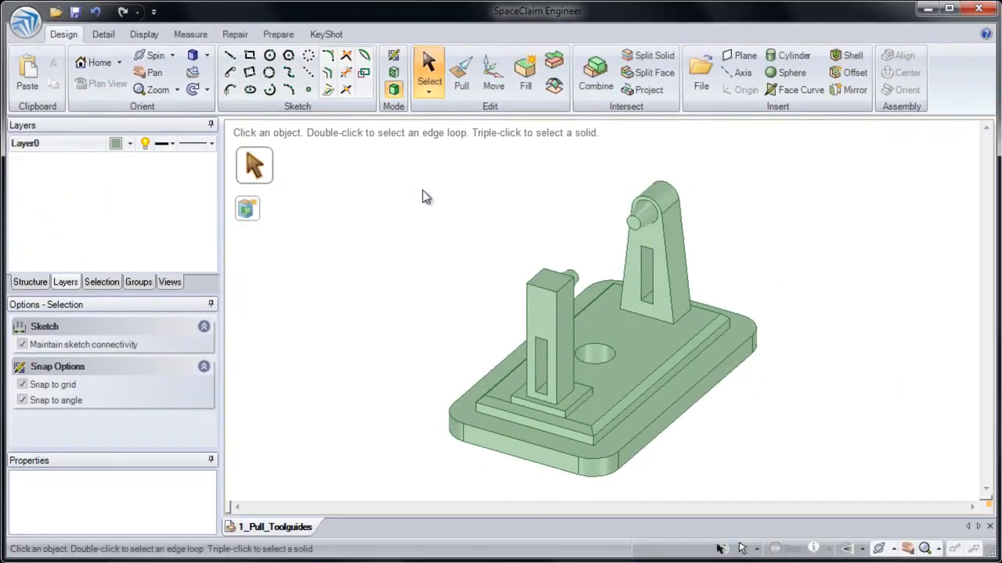
left_click(462, 79)
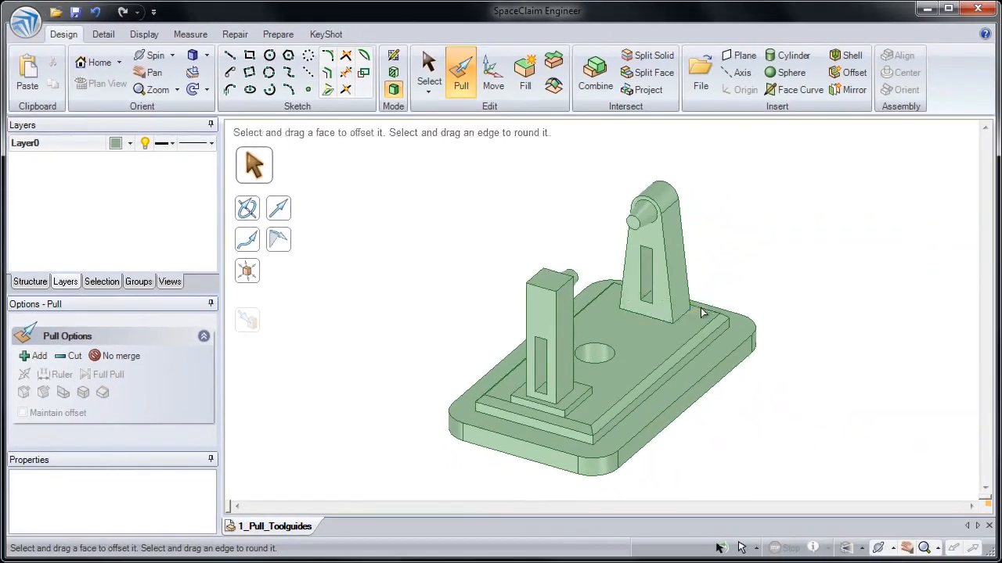
Sketch two squares of about 7.3 mm on the plate's raised face beside the tapered upright and turn them into pullable faces
left_click(702, 313)
mouse_move(701, 313)
middle_mouse_down("ctrl")
mouse_move(686, 328)
mouse_move(673, 396)
mouse_move(628, 493)
middle_mouse_up("ctrl")
left_click(682, 298)
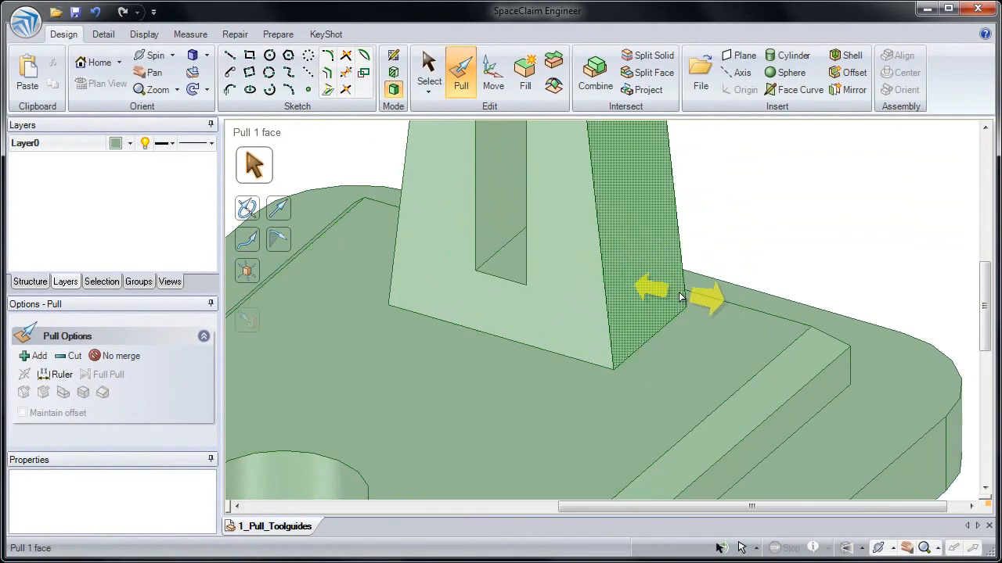
left_click(250, 57)
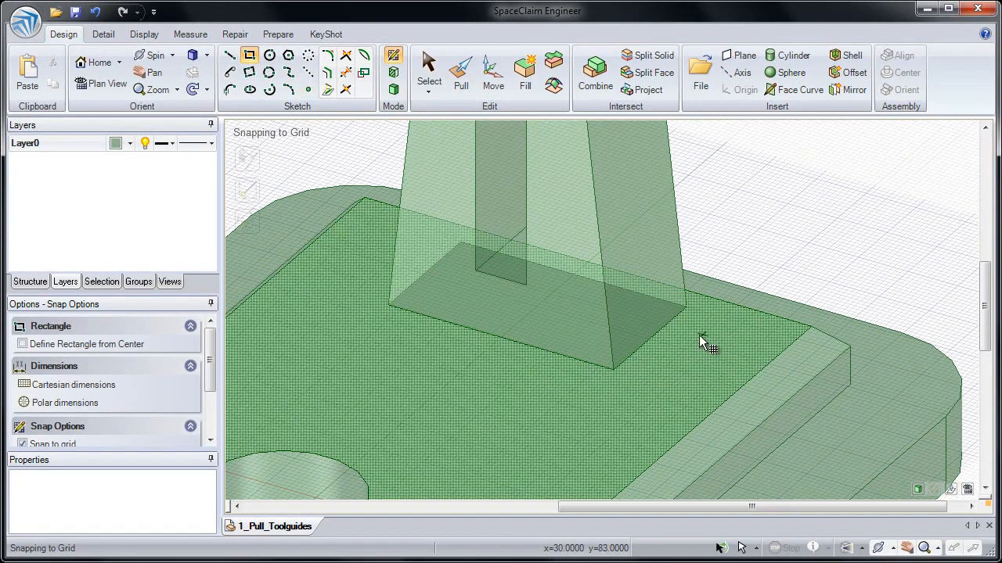
left_click(699, 335)
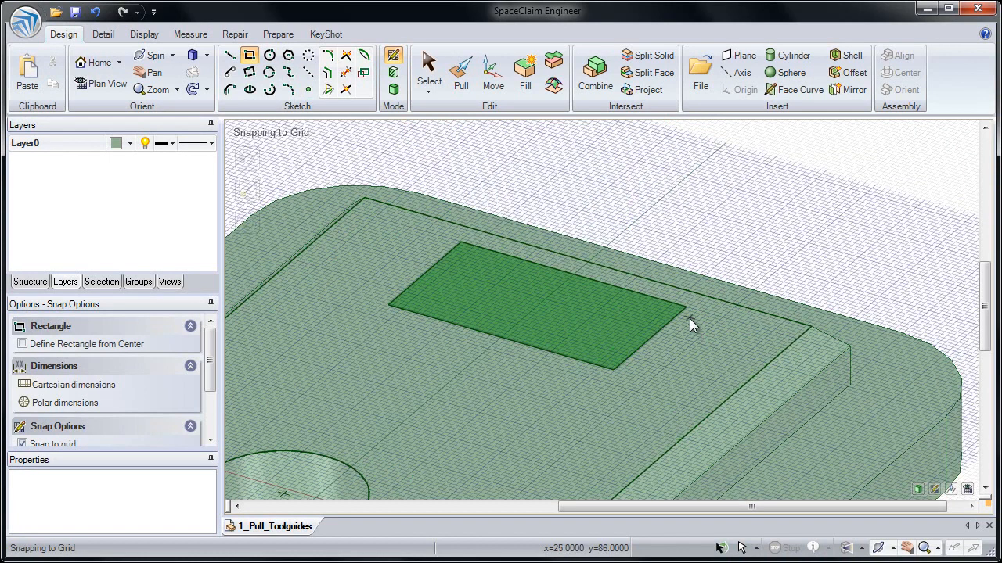
left_click(685, 308)
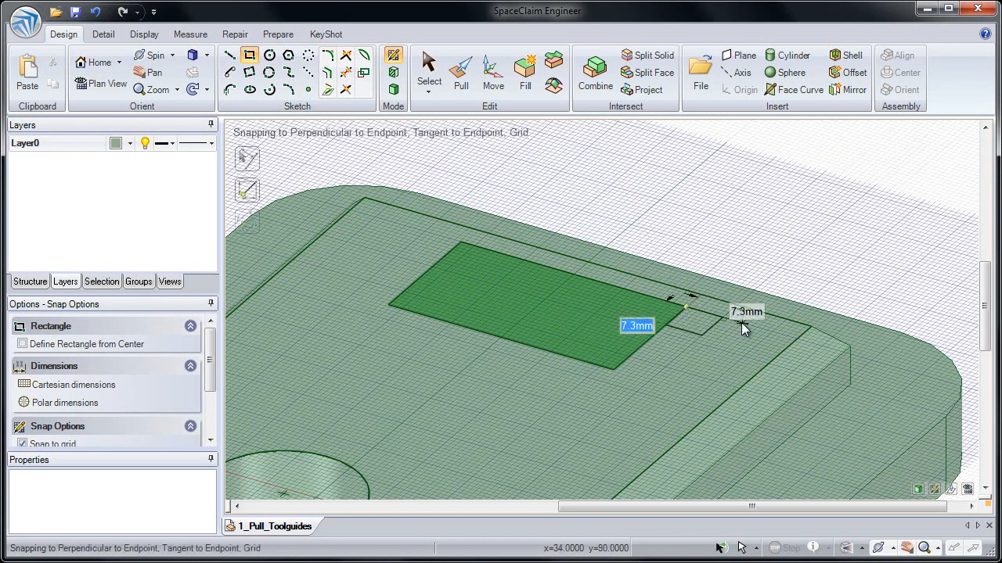
key("Tab")
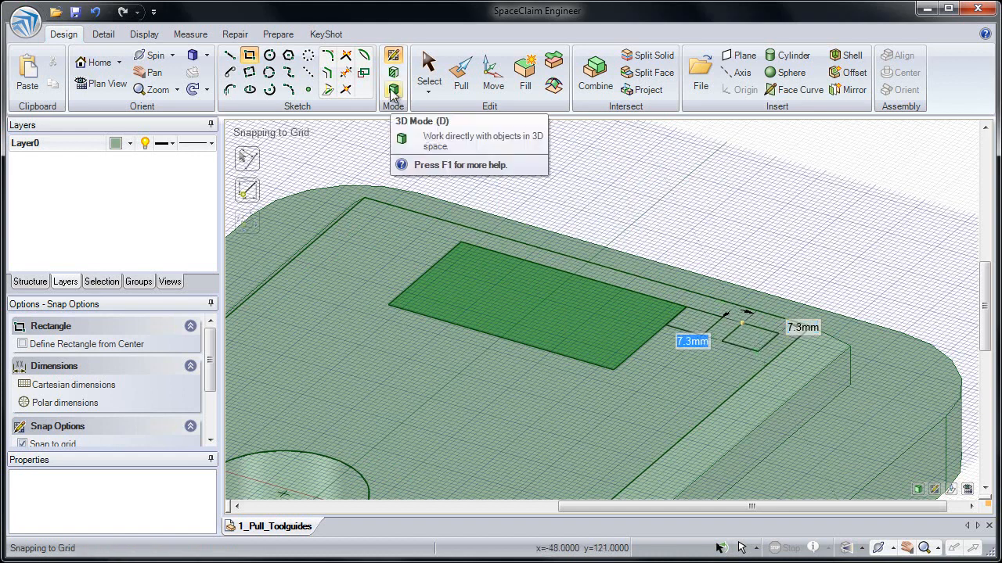
left_click(460, 80)
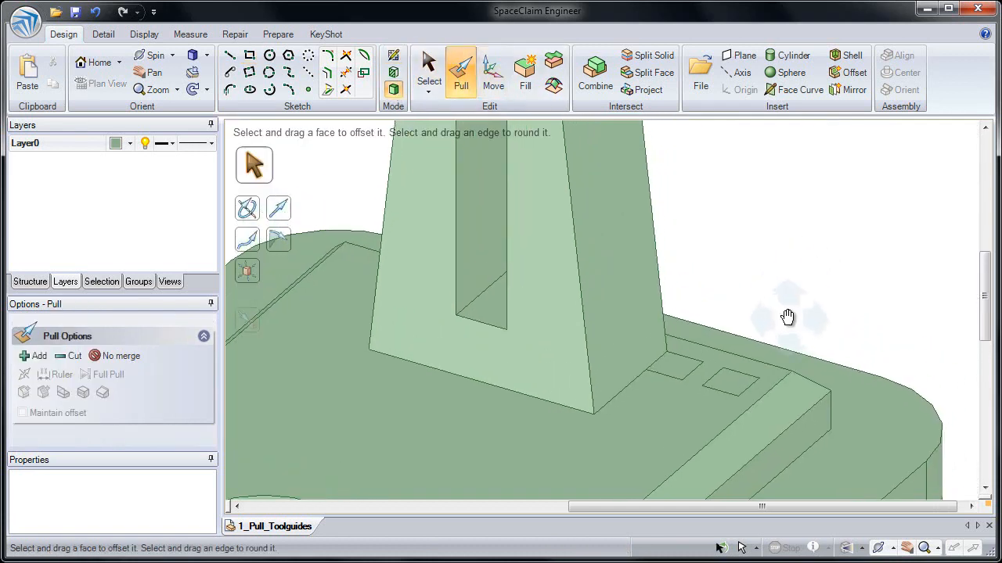
Try to pull the square face nearest the tapered upright straight up
left_click(718, 355)
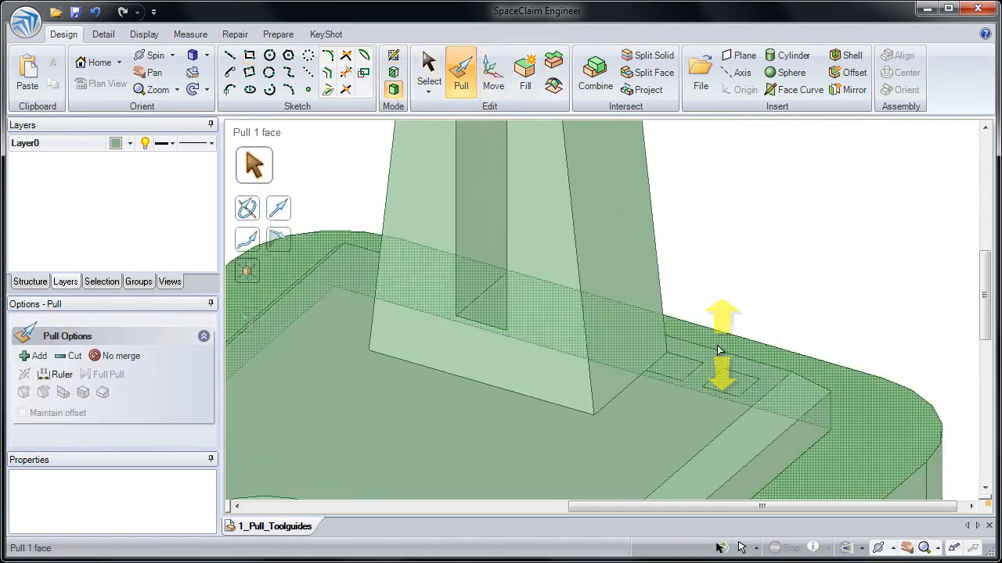
left_click(730, 387)
left_click(681, 372)
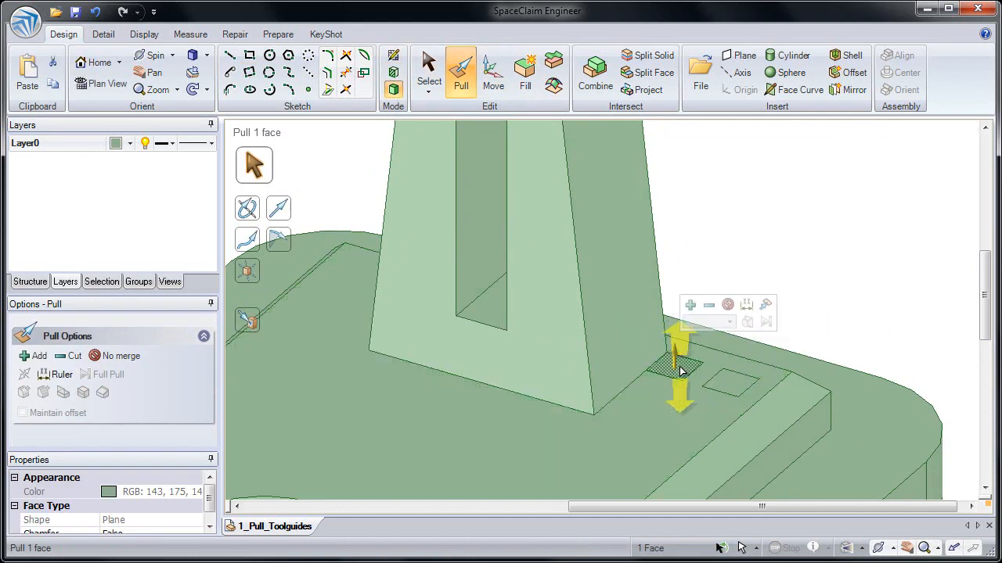
left_click_drag(674, 368, 660, 245)
key("Escape")
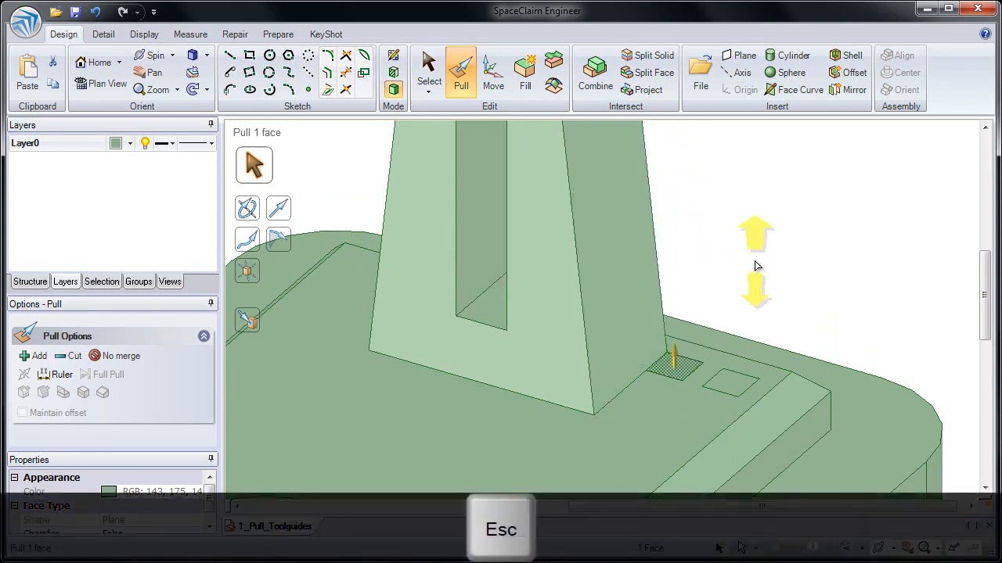
Sweep the square face nearest the upright over its back outer edge chain, including the rounded top, with a full pull
middle_click_drag(747, 308, 707, 287, "ctrl")
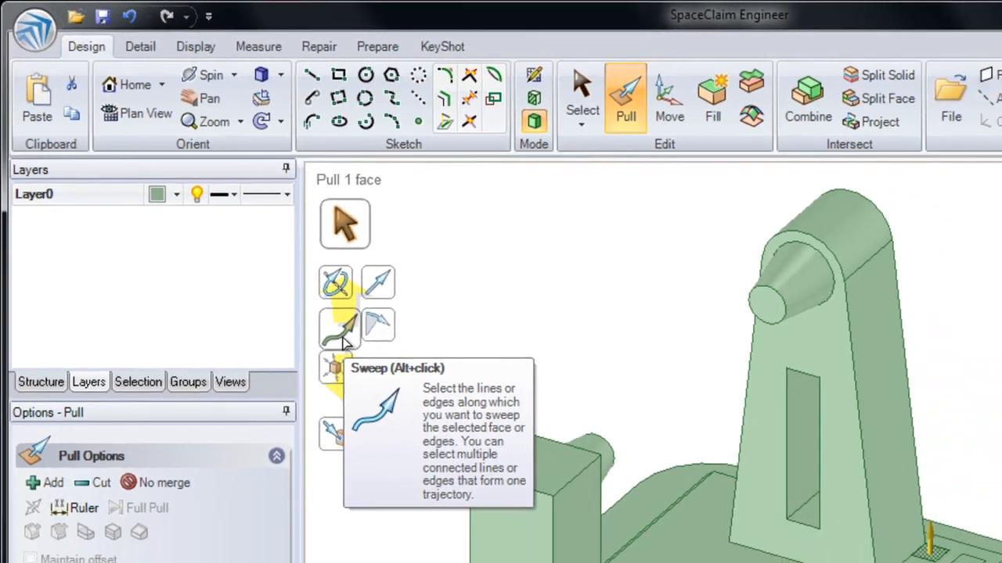
left_click(376, 369)
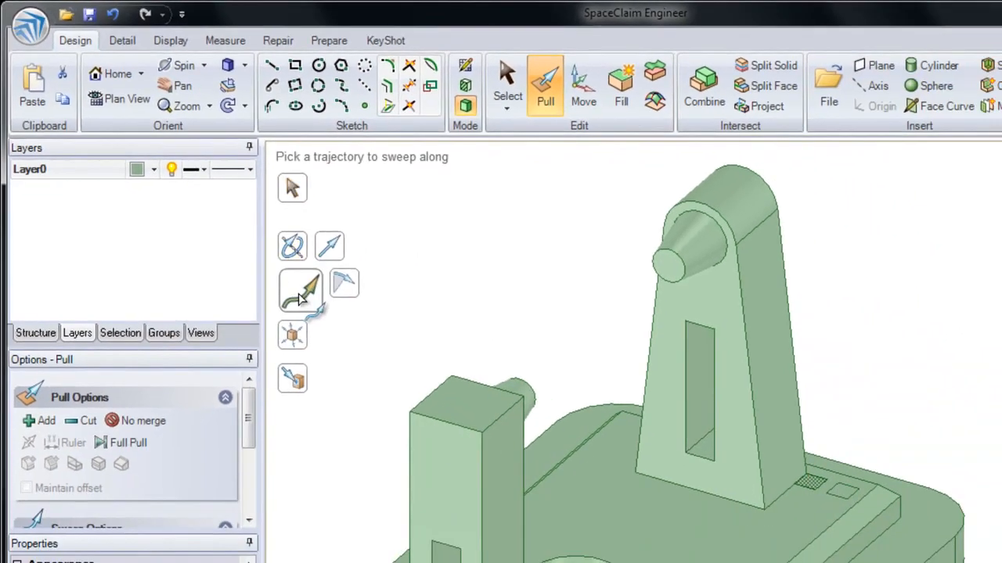
left_click(789, 297)
mouse_move(837, 333)
middle_mouse_down()
mouse_move(892, 346)
mouse_move(852, 342)
middle_mouse_up()
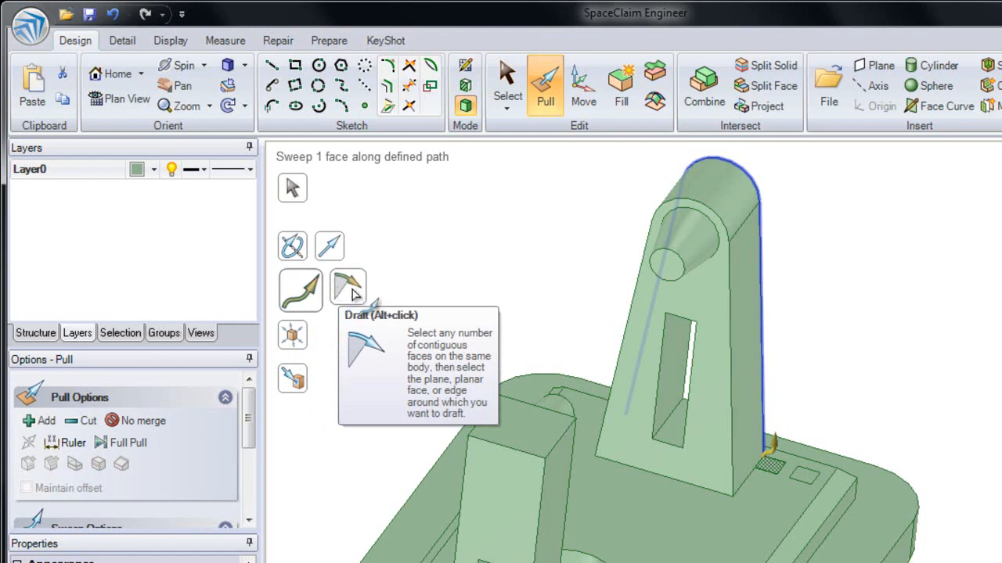
left_click_drag(838, 440, 808, 479)
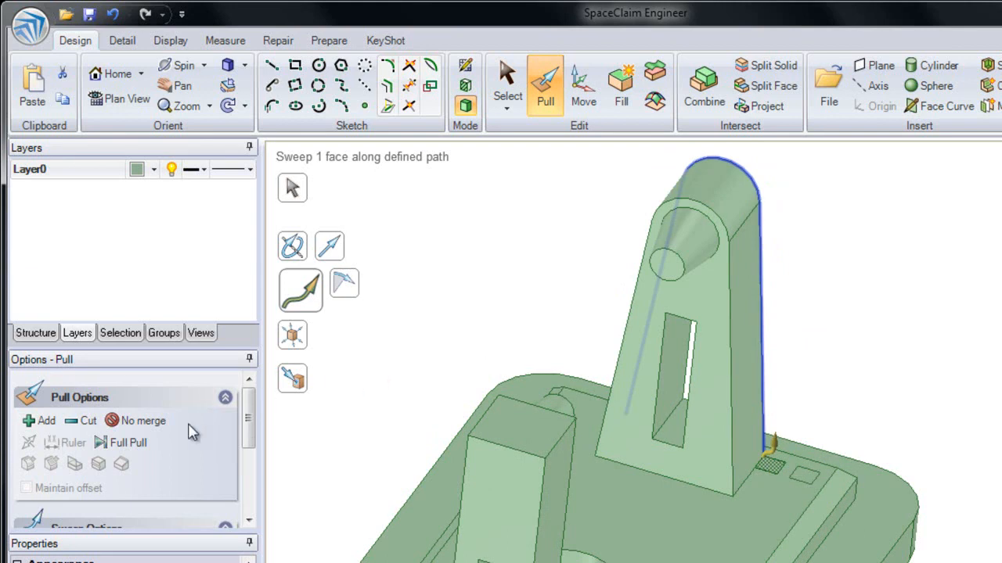
left_click(139, 443)
key("Return")
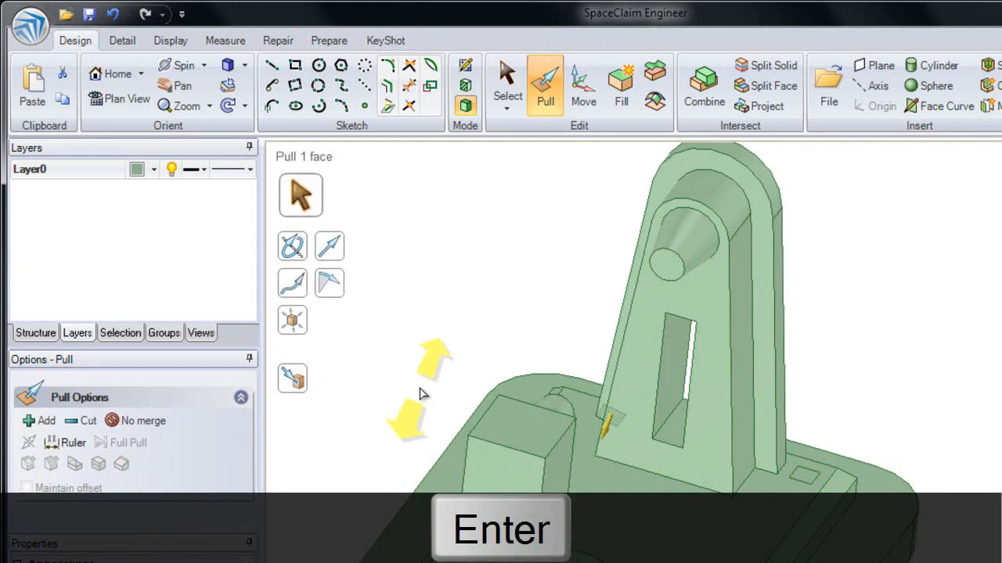
Pull the free end face of the swept rib down to the plate's surface
middle_click_drag(612, 429, 648, 439)
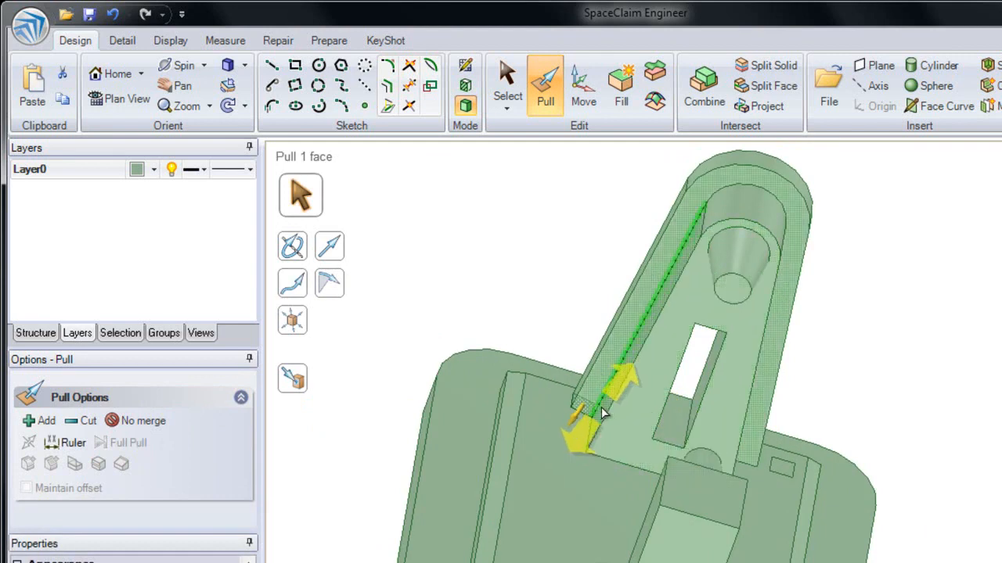
middle_click_drag(598, 409, 554, 552, "ctrl")
middle_click_drag(563, 404, 595, 378)
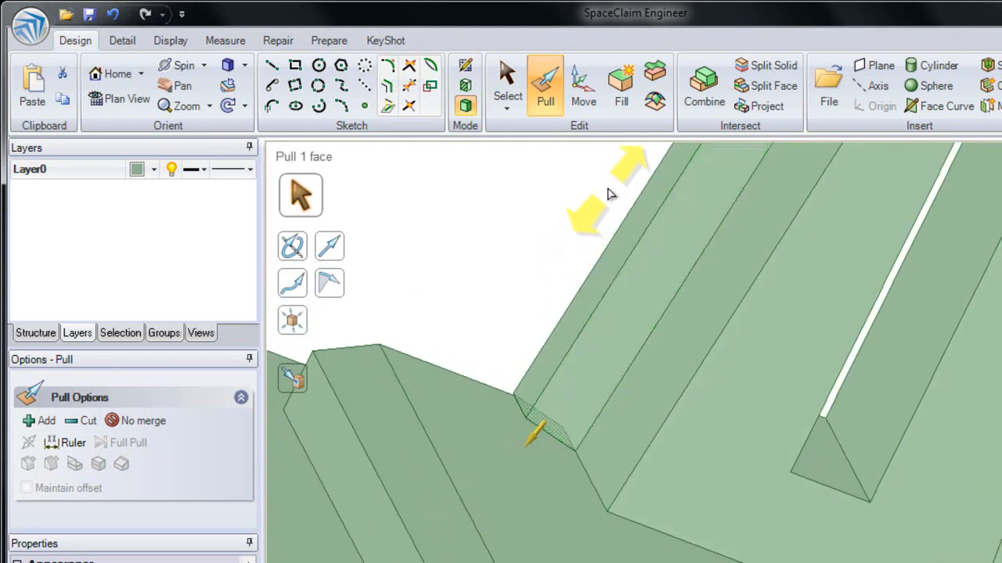
left_click_drag(607, 194, 569, 232)
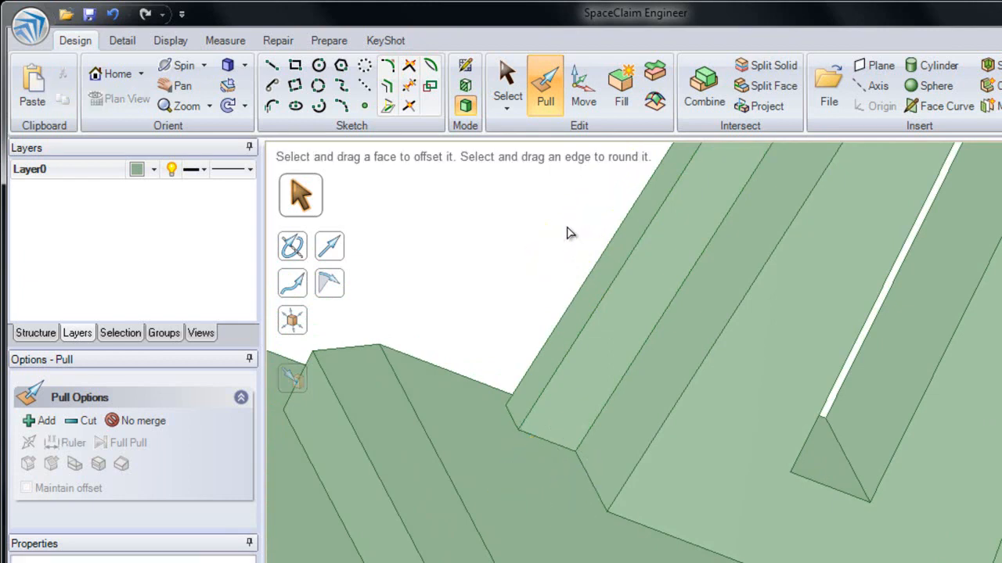
Try to pull the remaining square face beside the swept rib straight up
middle_click_drag(679, 460, 681, 309, "ctrl")
middle_click_drag(680, 362, 653, 358)
middle_click_drag(889, 445, 798, 352, "shift")
left_click(802, 493)
left_click(801, 493)
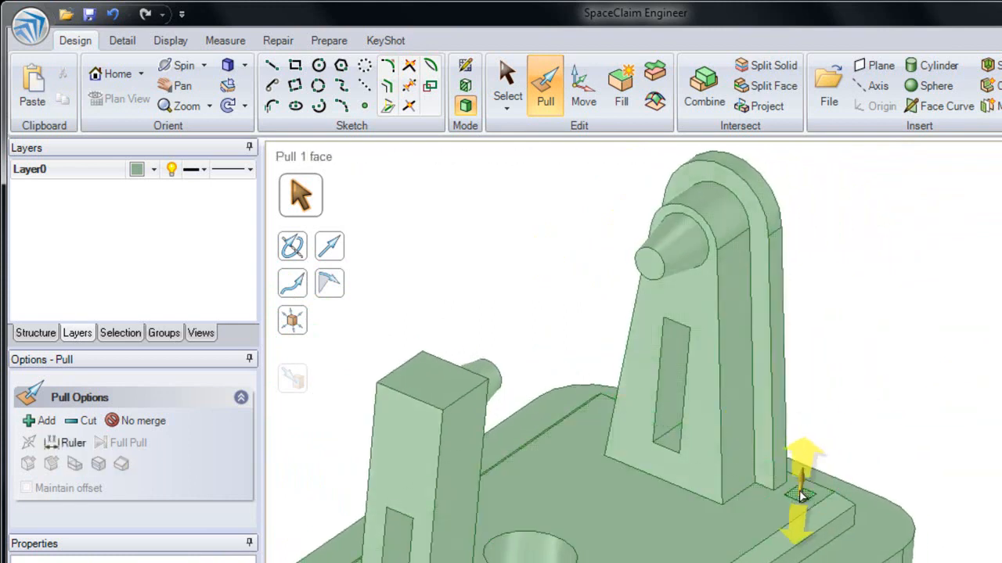
left_click_drag(948, 484, 912, 331)
key("Escape")
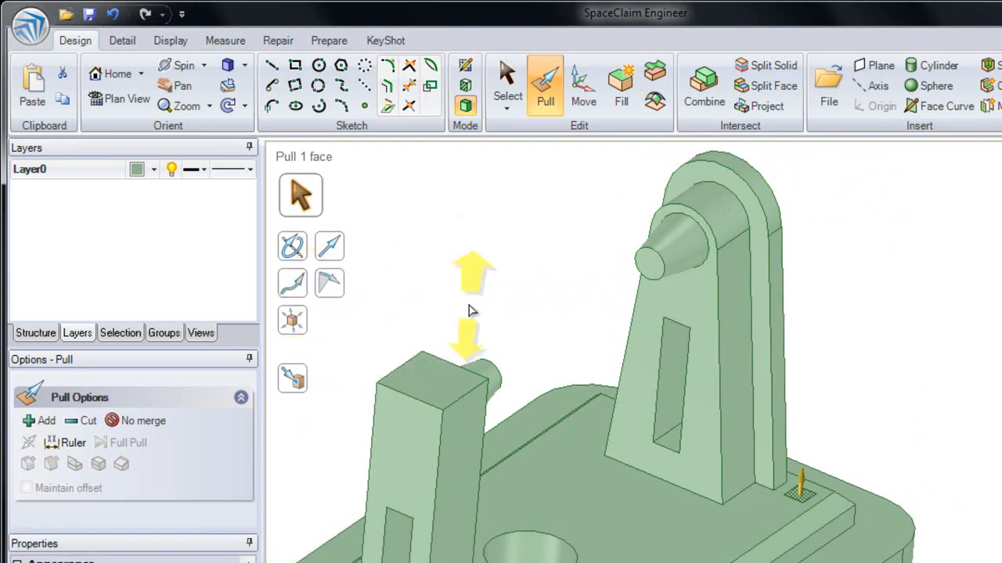
Sweep the remaining square face along the full edge loop around the back of the rib, and undo that sweep
key("alt")
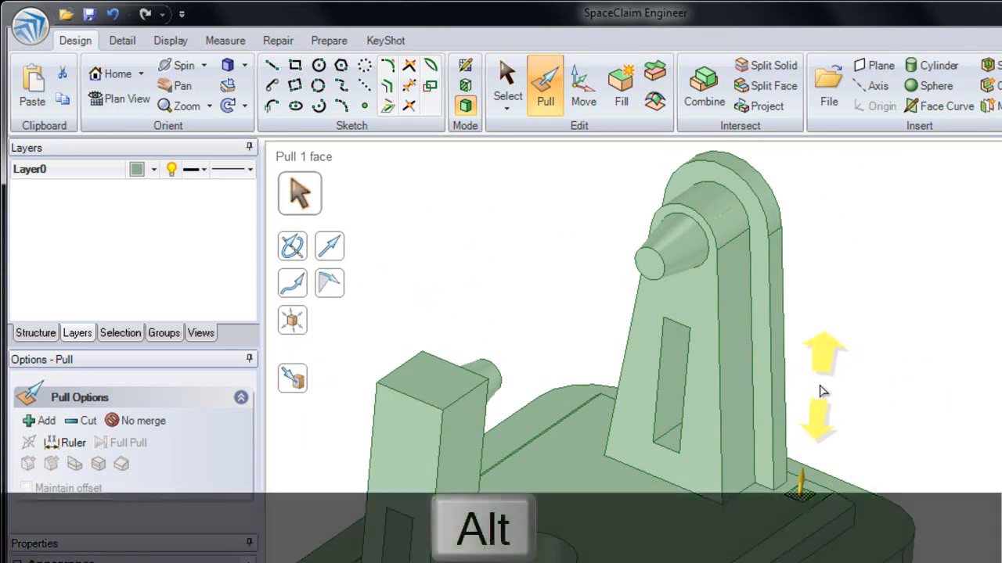
left_click(787, 376, "alt")
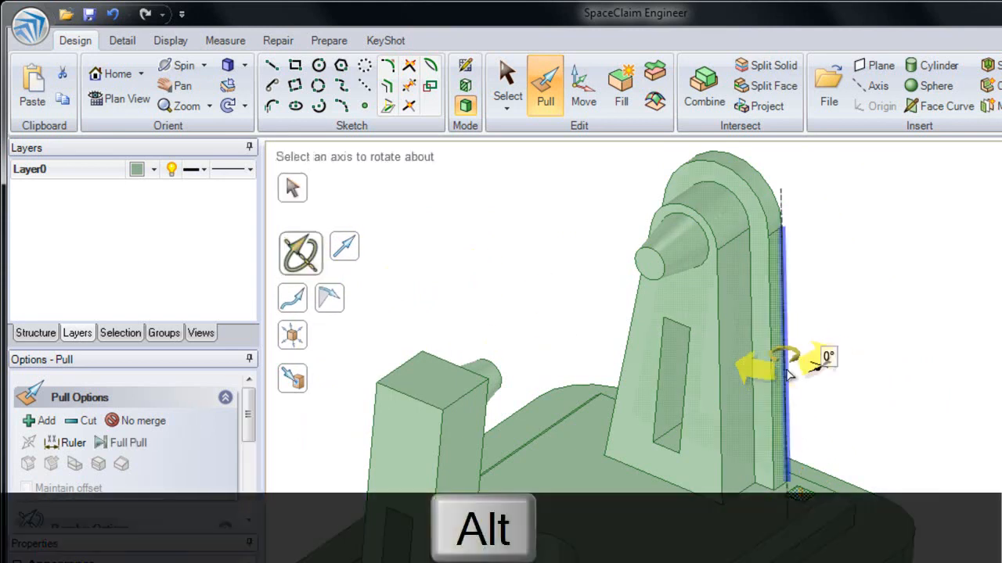
double_click(787, 376, "alt")
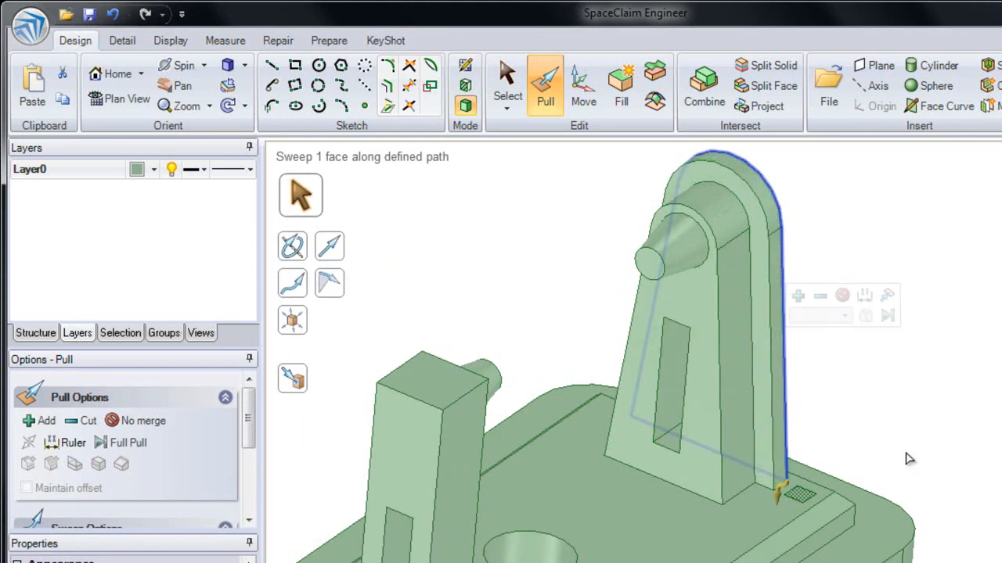
key("Return")
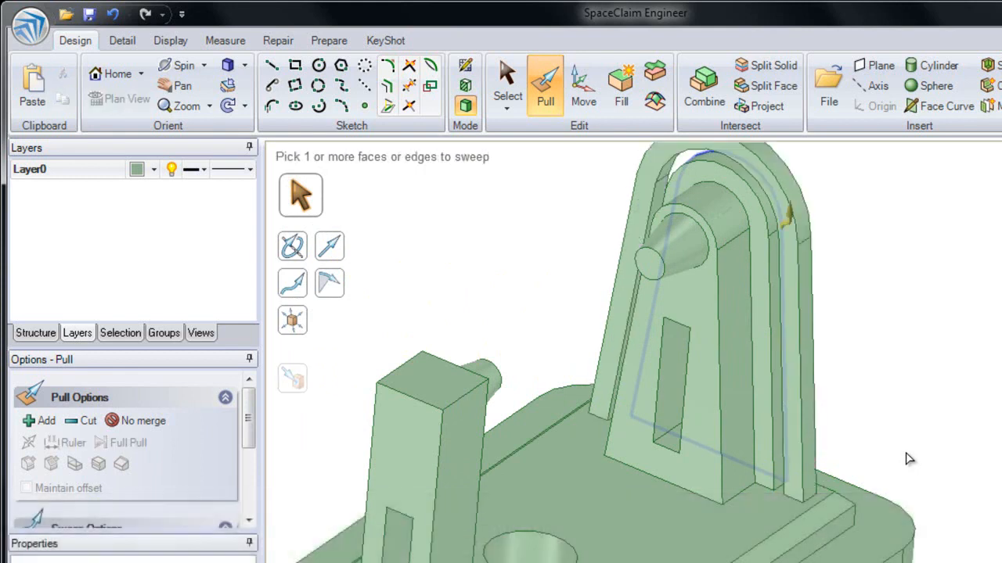
key("ctrl+z")
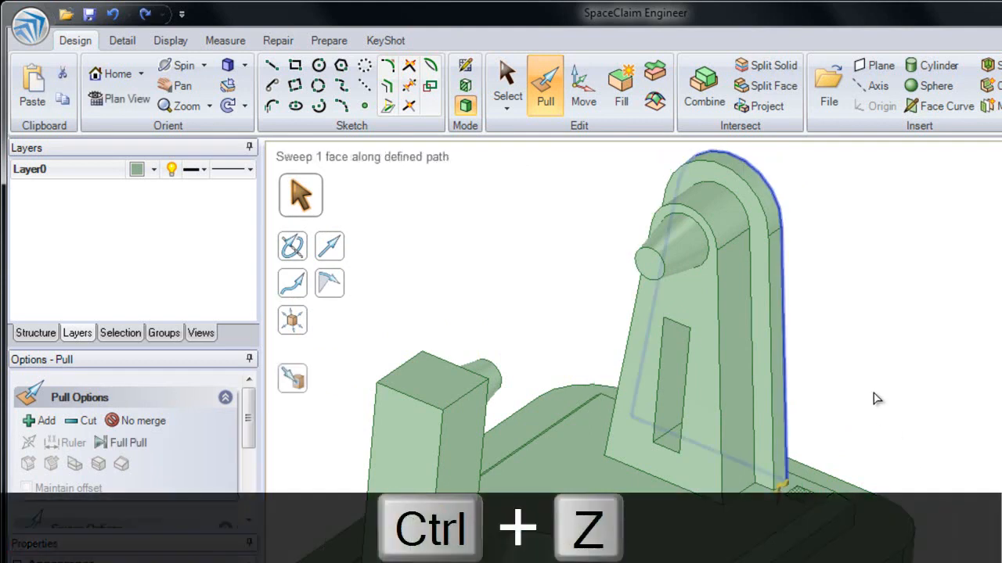
key("ctrl+z")
Select the remaining square face and try the upright's straight side edge, rounded top edge and base edge in turn as pull guides
left_click(798, 484)
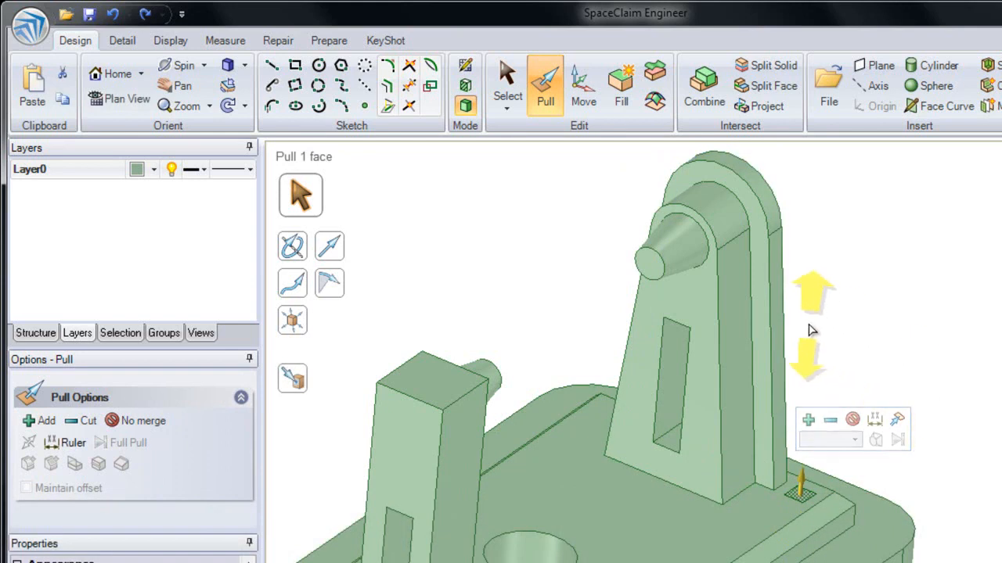
left_click(784, 307, "alt")
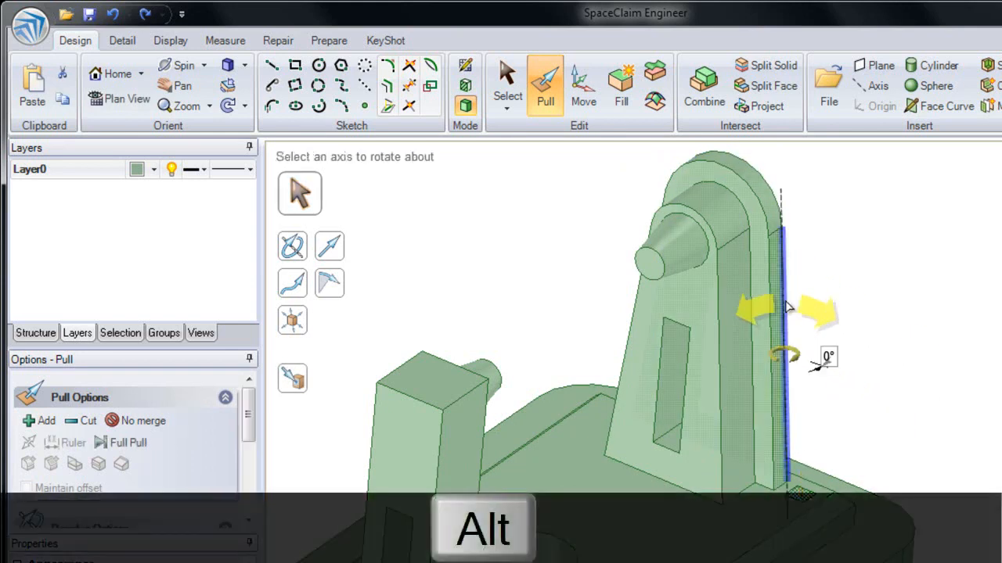
left_click(767, 185, "alt")
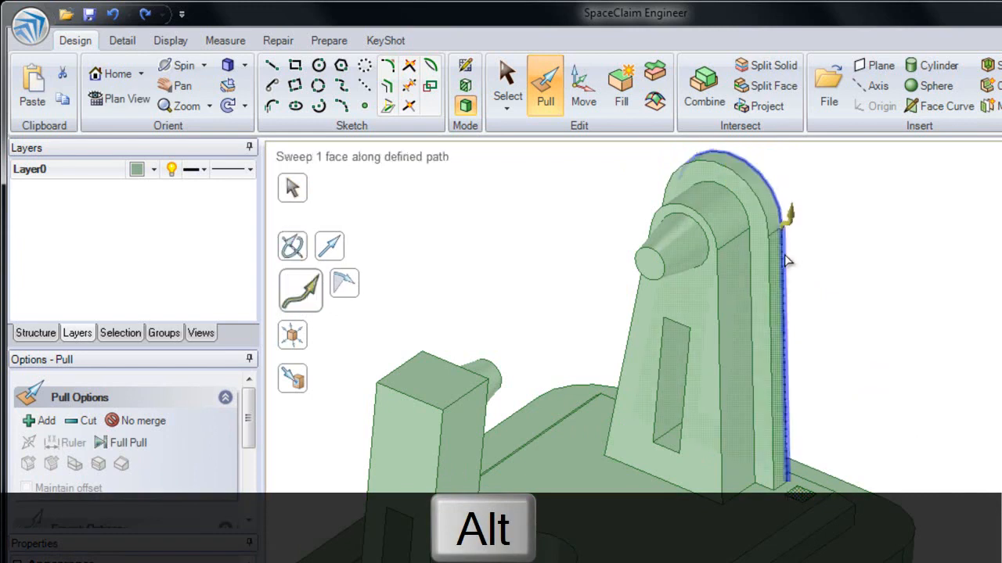
left_click(784, 257, "alt")
left_click(773, 190, "alt")
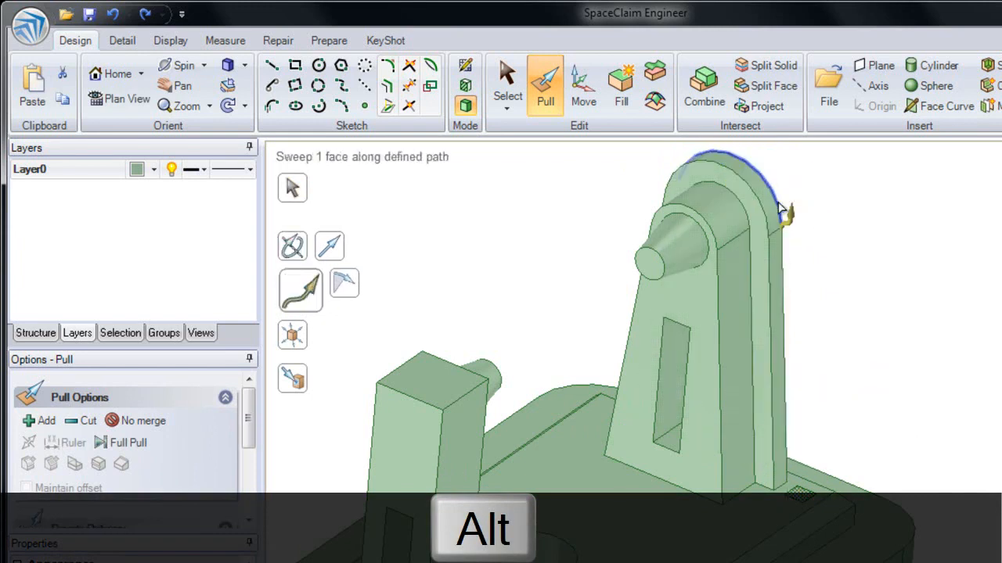
left_click(786, 251, "alt")
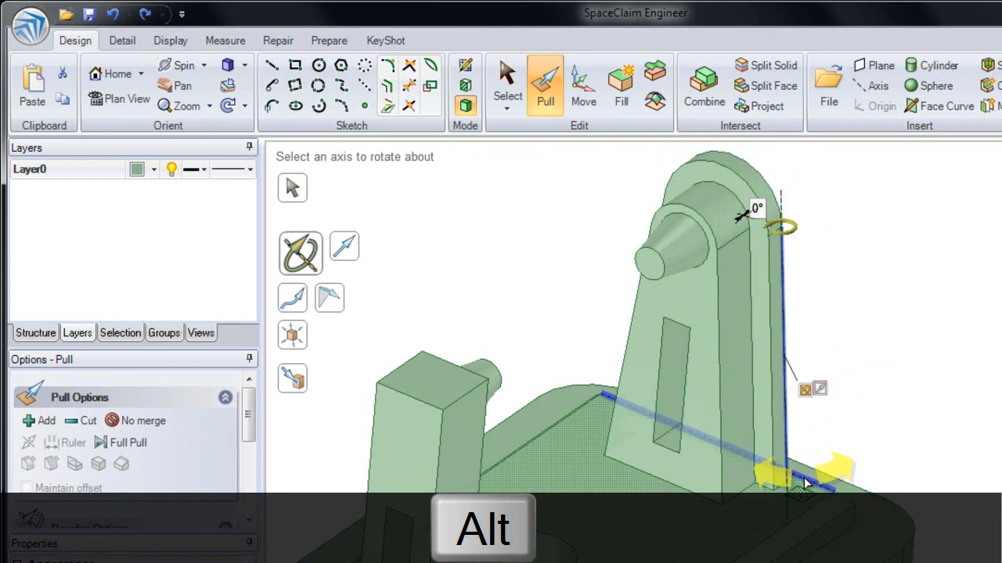
left_click(767, 468, "alt")
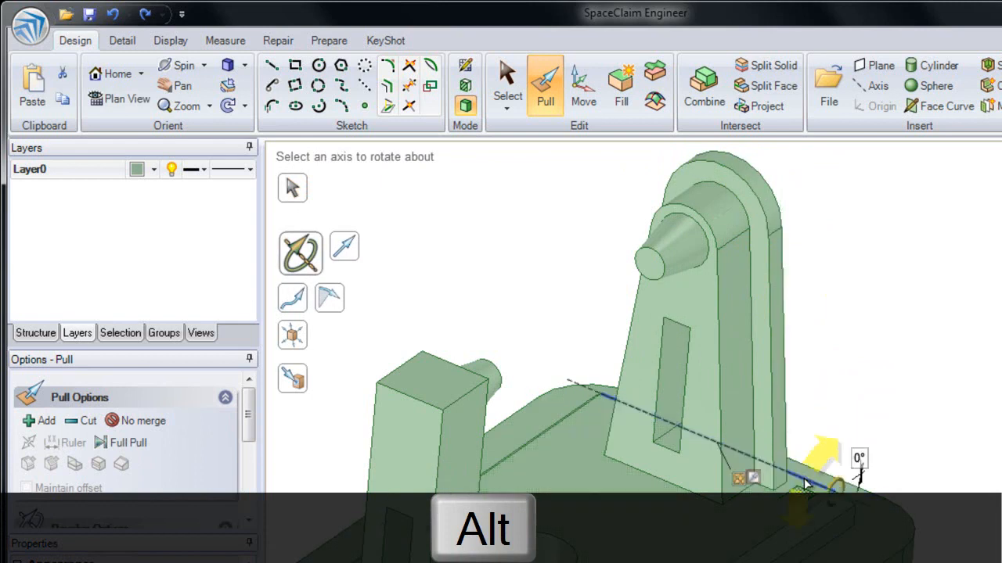
left_click(775, 196, "alt")
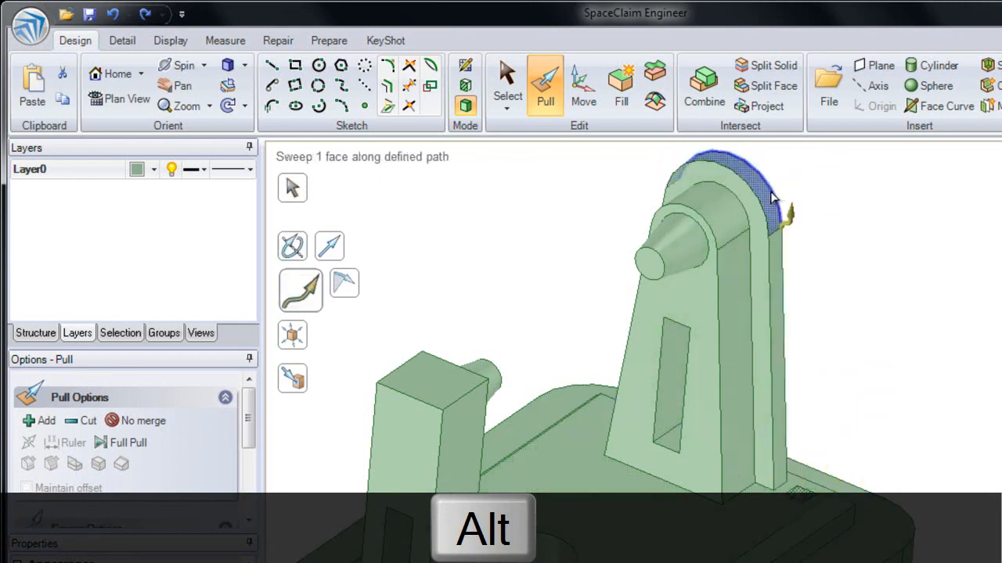
Sweep the square face fully around the upright's back outline, adding its straight edges, rounded top and bottom edge to the path
left_click(785, 324, "alt")
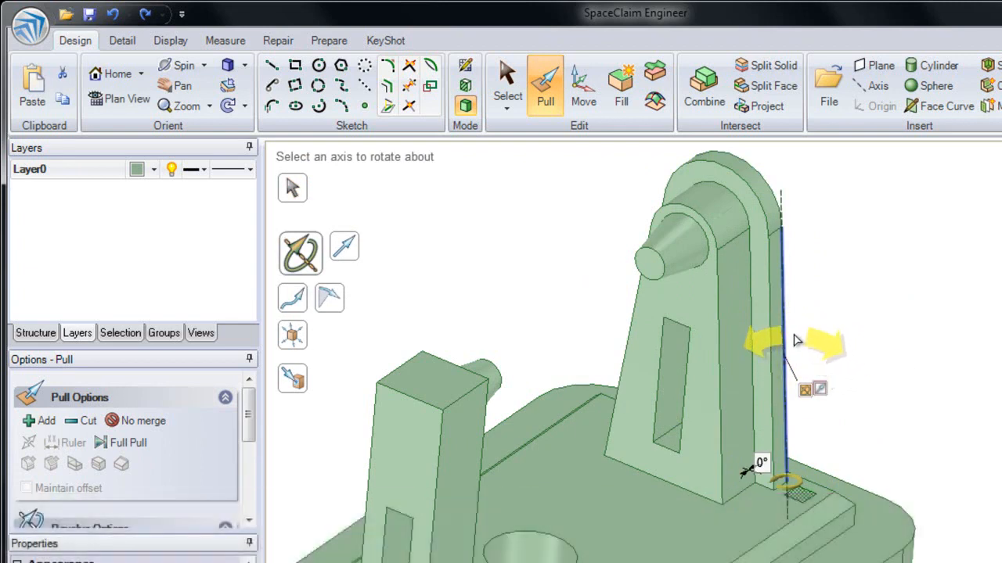
key("ctrl+alt")
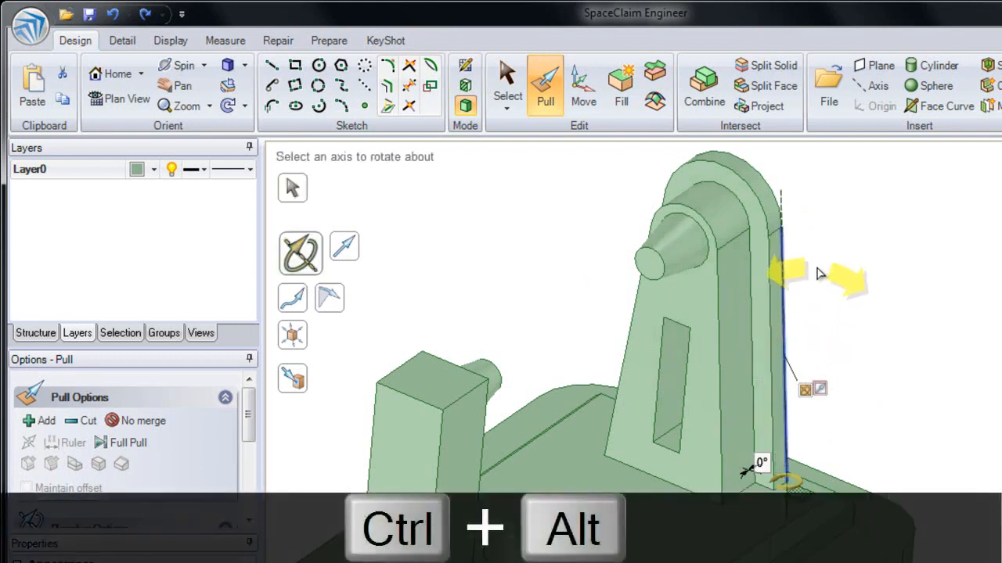
left_click(762, 175, "ctrl+alt")
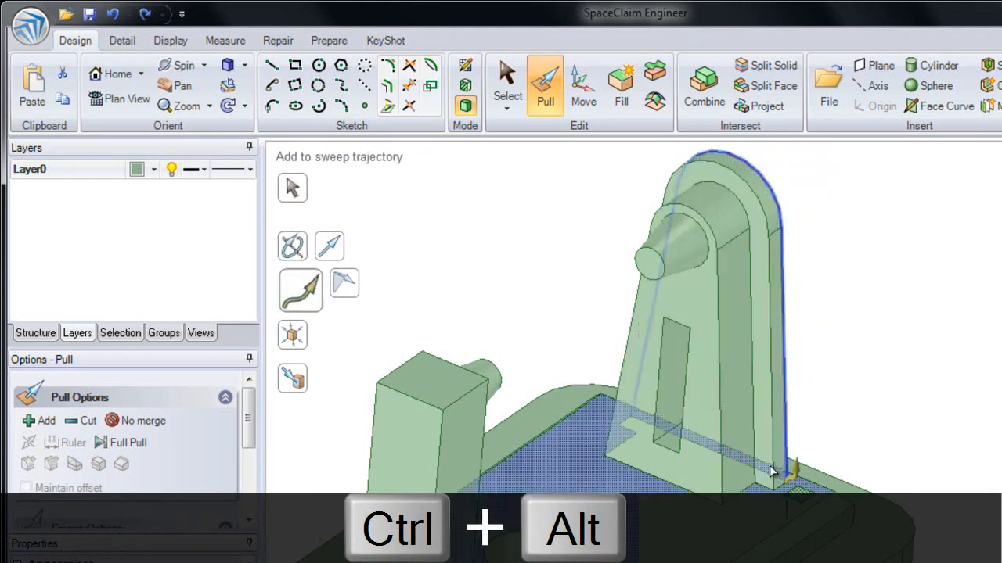
middle_click_drag(769, 465, 672, 507)
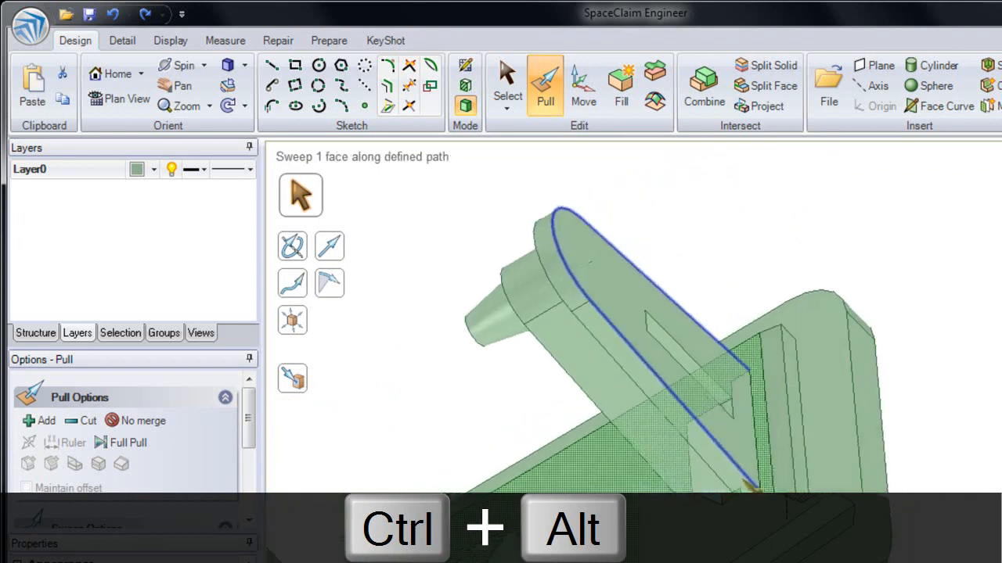
left_click(755, 427)
key("ctrl+alt+c")
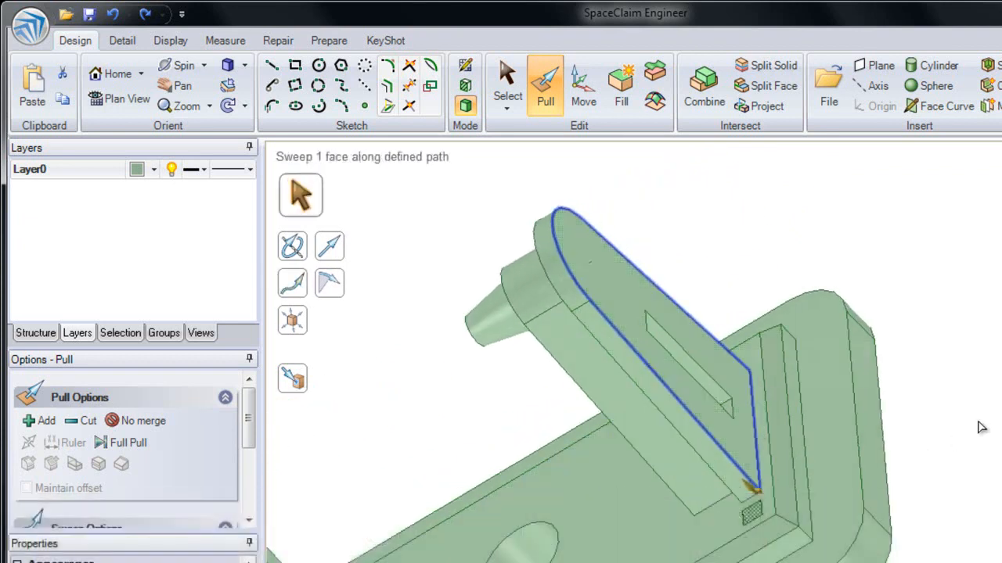
key("Return")
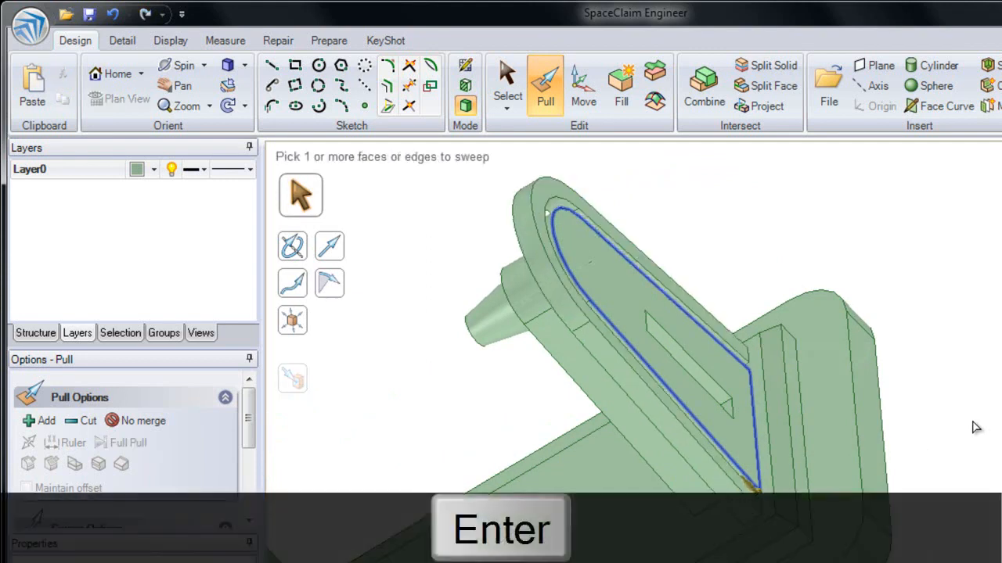
Sketch an 11 mm by 11 mm rectangle overlapping the plate hole's wall, on the section plane through the hole's axis
middle_click_drag(973, 428, 588, 357)
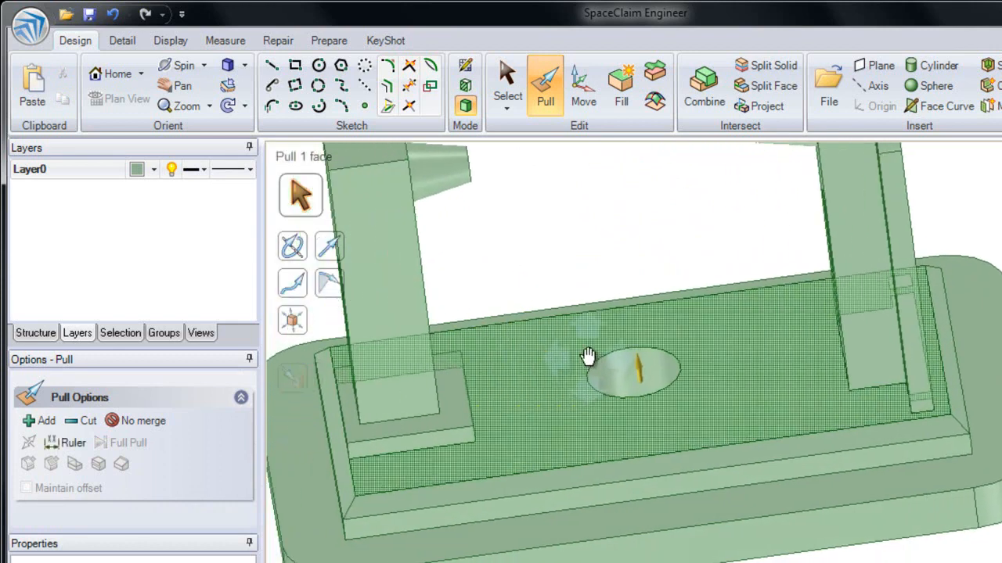
left_click(636, 385)
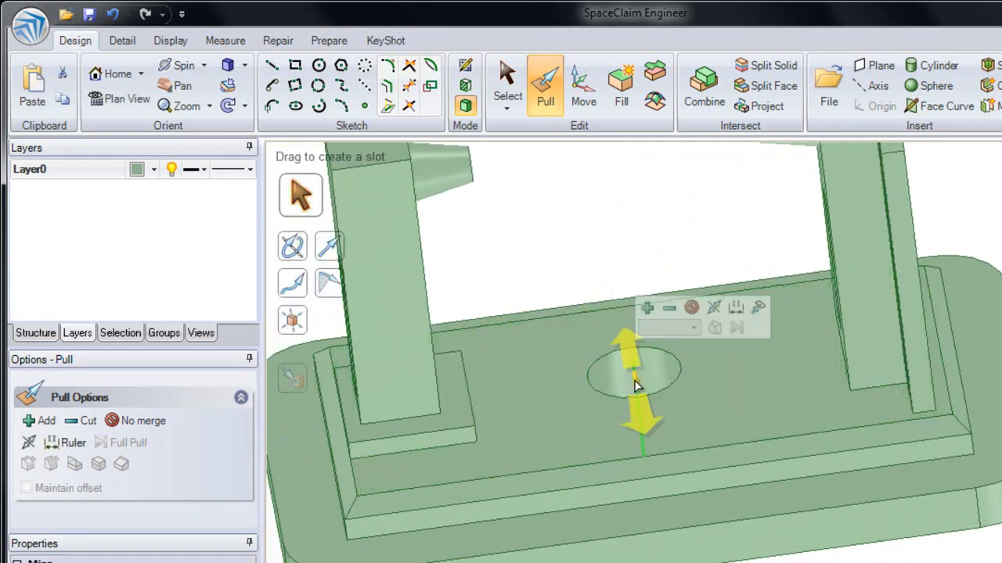
left_click_drag(635, 385, 594, 345)
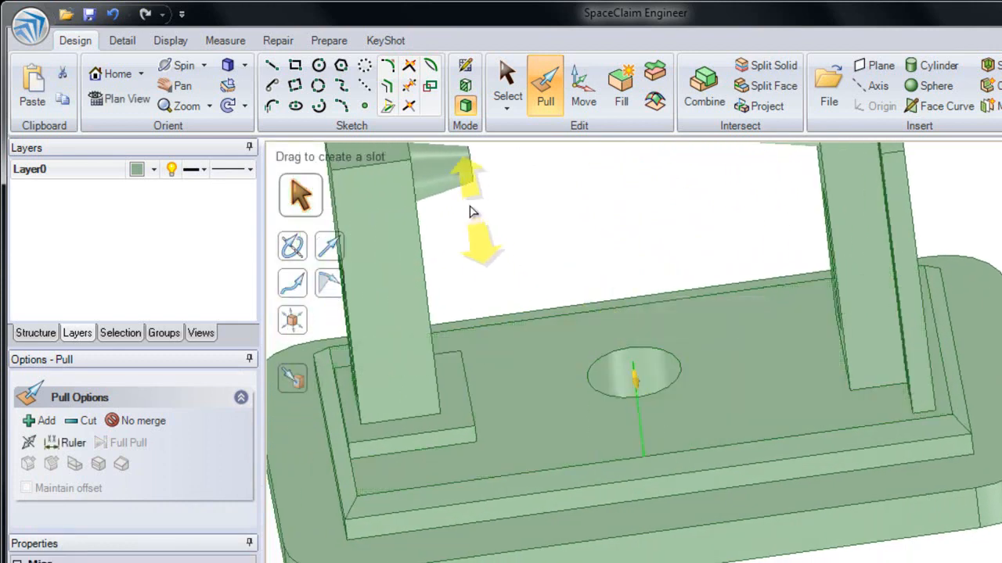
left_click(295, 67)
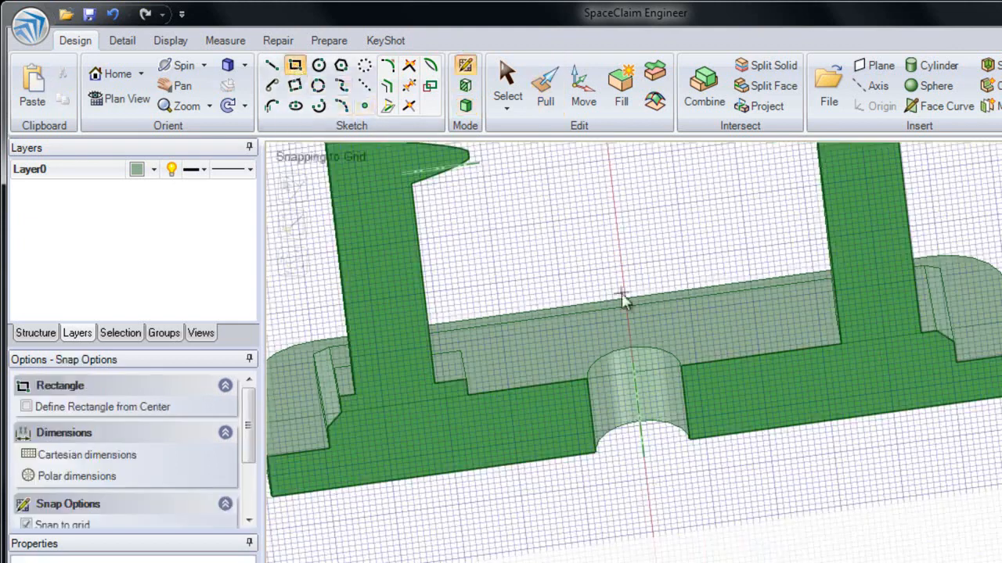
scroll(678, 358, "up", 5)
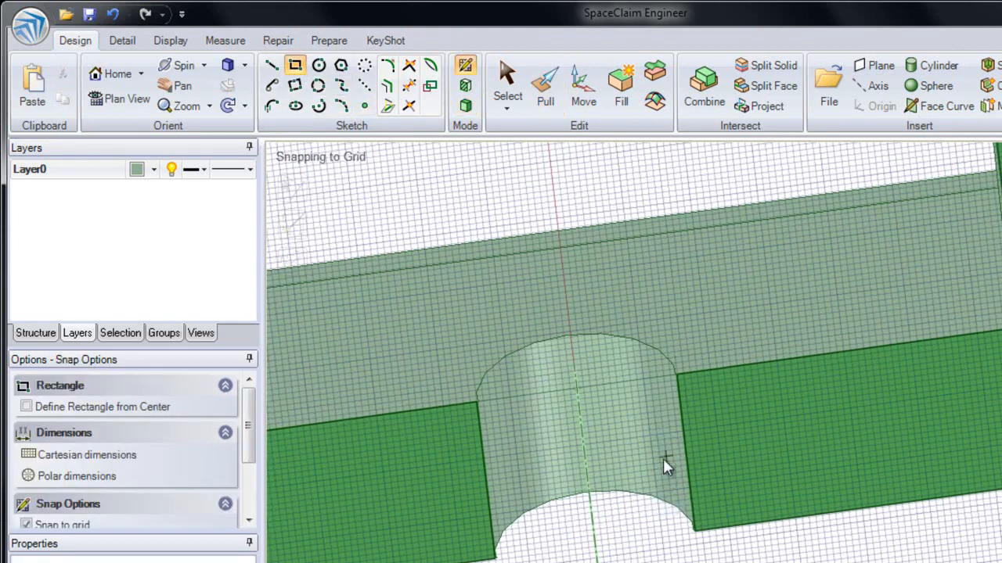
left_click(648, 345)
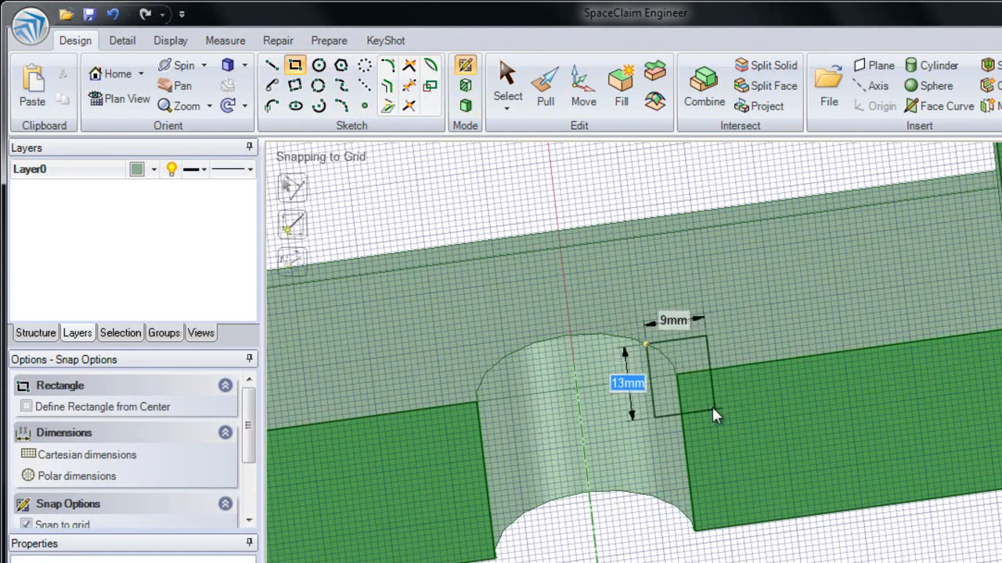
key("Tab")
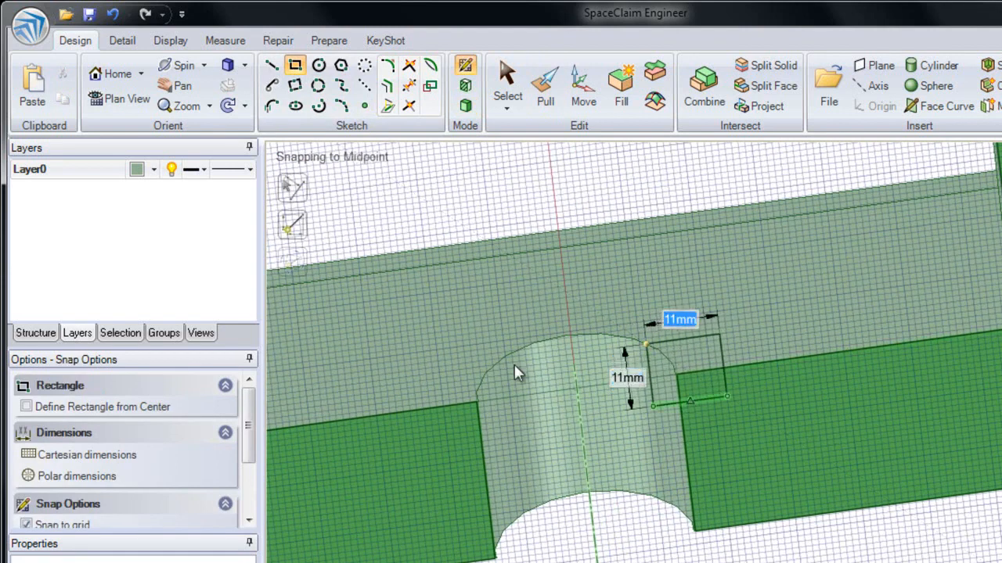
Show the structure tree, turn the sketched rectangle into a surface in 3D mode, and highlight the surface and solid bodies
left_click(35, 333)
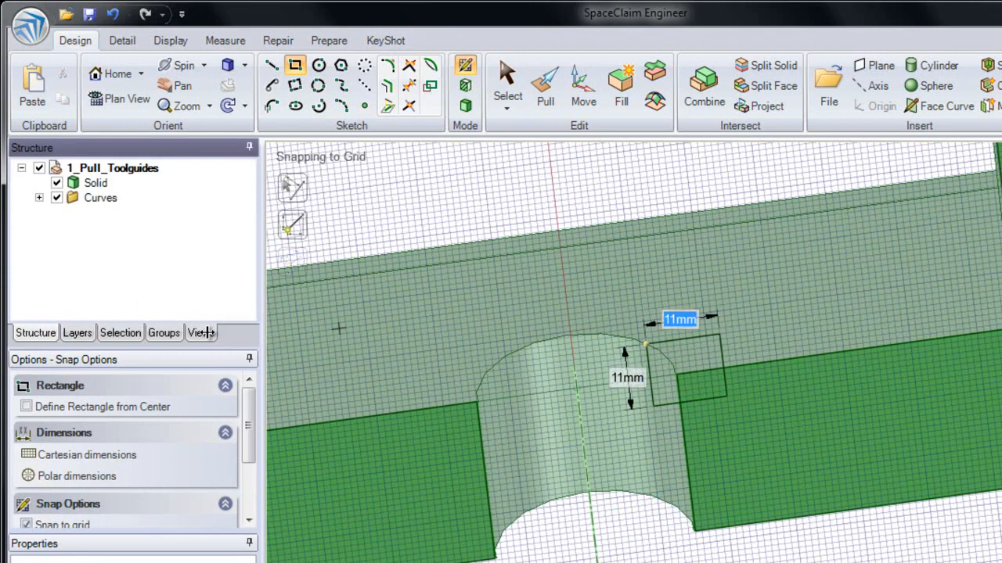
left_click(465, 110)
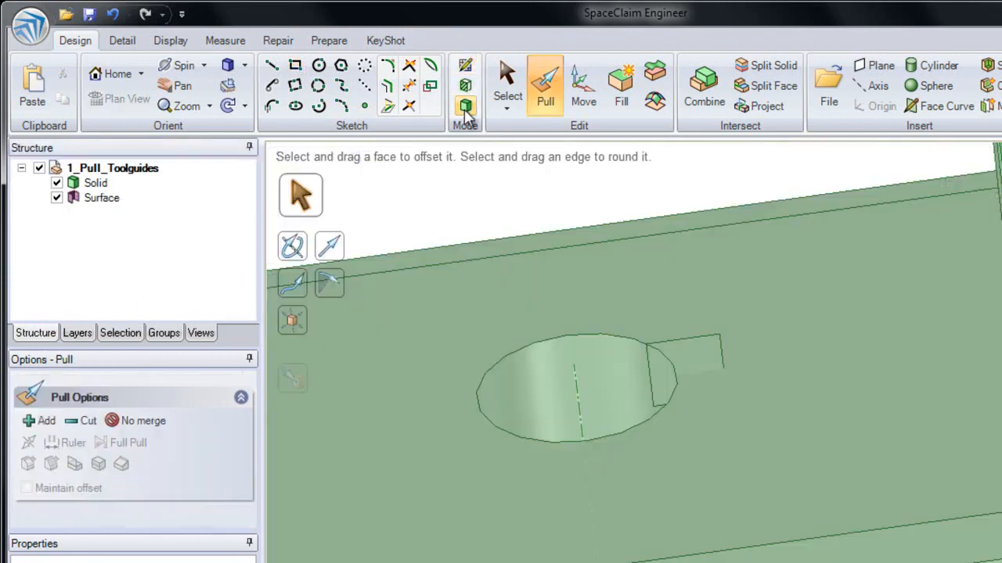
left_click(117, 203)
left_click(93, 184)
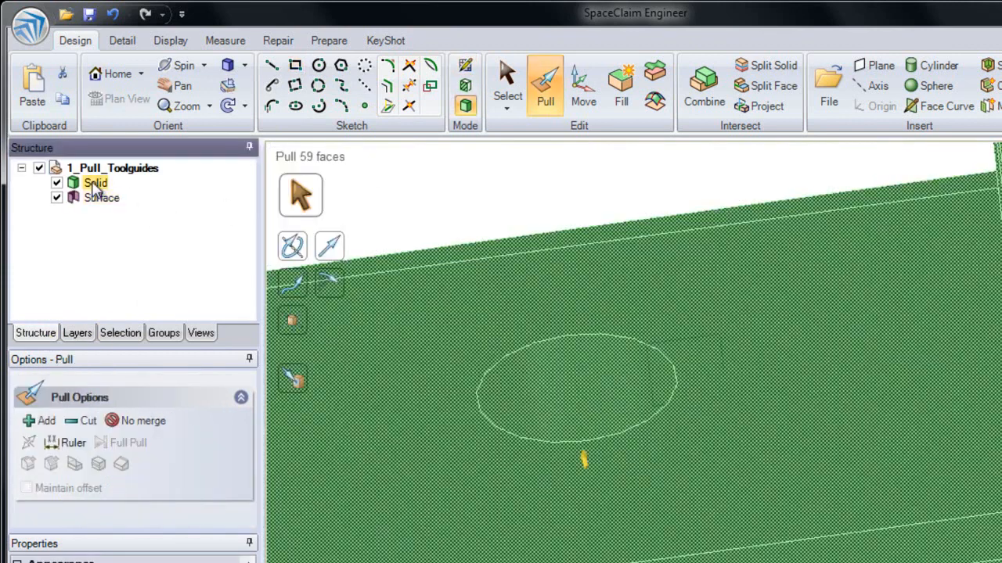
left_click(443, 191)
Try the Revolve guide on the rectangular surface with the hole's cylindrical wall as the axis reference, and clear the selection
left_click(719, 346)
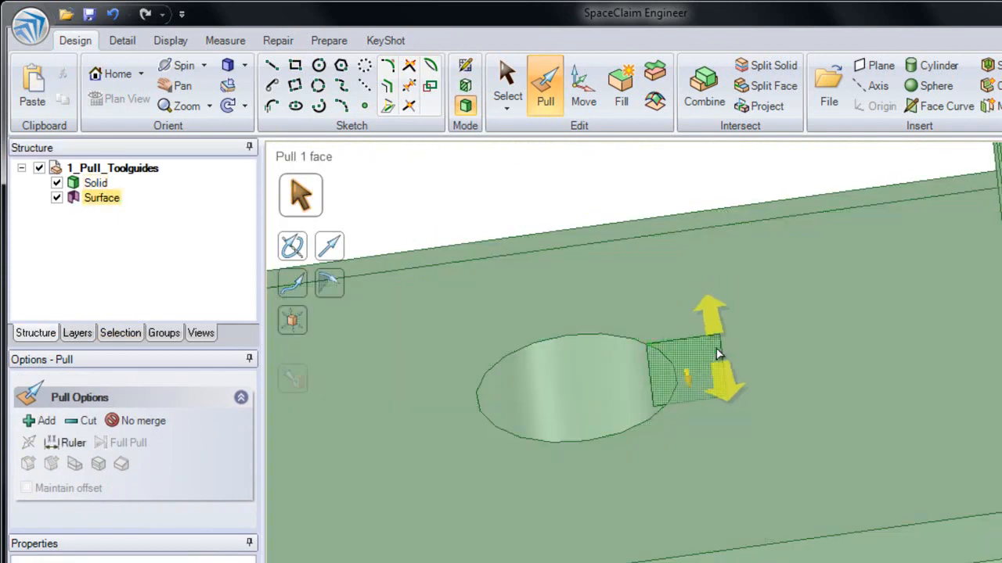
middle_click_drag(706, 349, 703, 305)
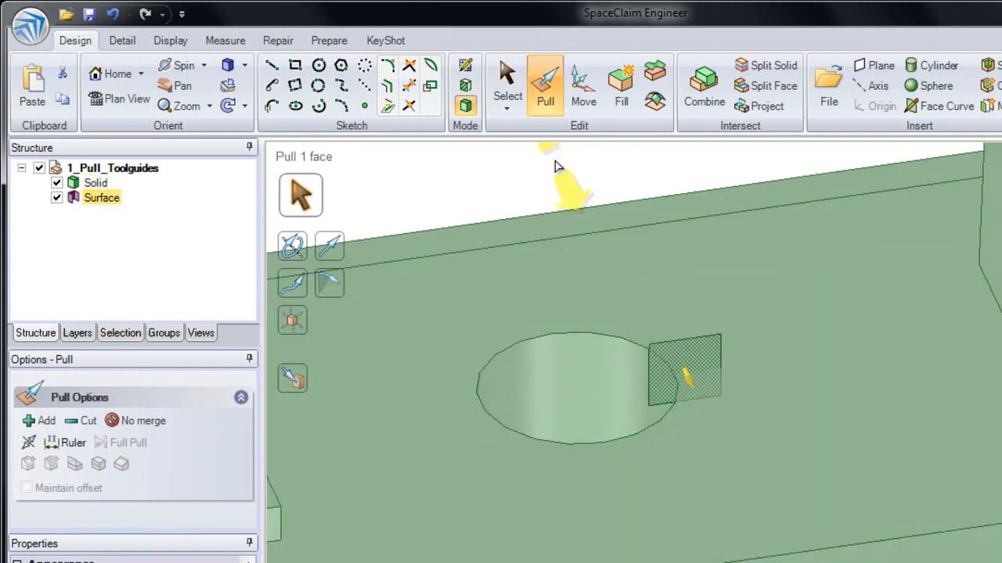
mouse_move(545, 167)
left_mouse_down()
mouse_move(577, 264)
mouse_move(577, 306)
mouse_move(530, 206)
mouse_move(448, 78)
mouse_move(499, 208)
mouse_move(509, 306)
mouse_move(411, 125)
mouse_move(484, 334)
left_mouse_up()
key("Escape")
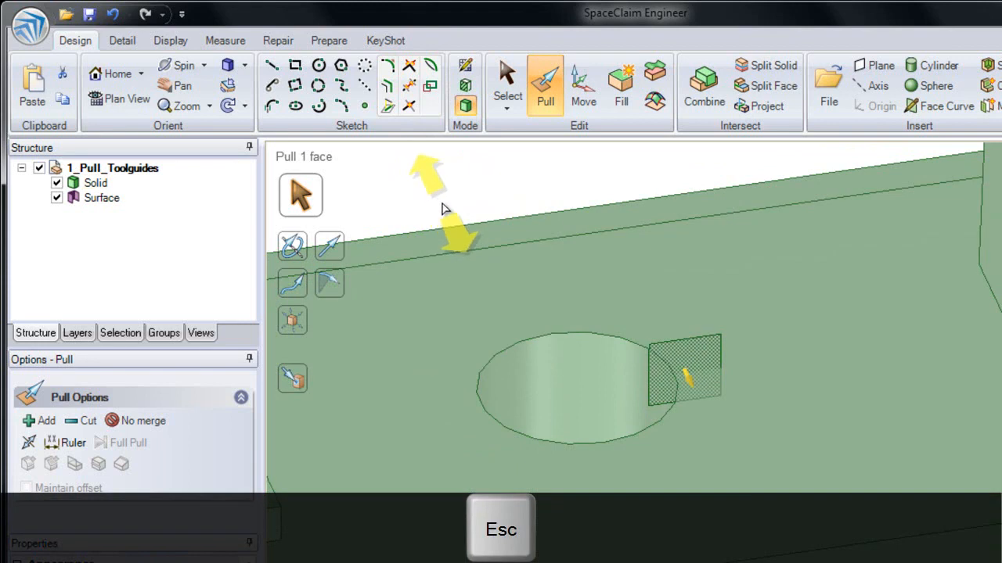
left_click(577, 421)
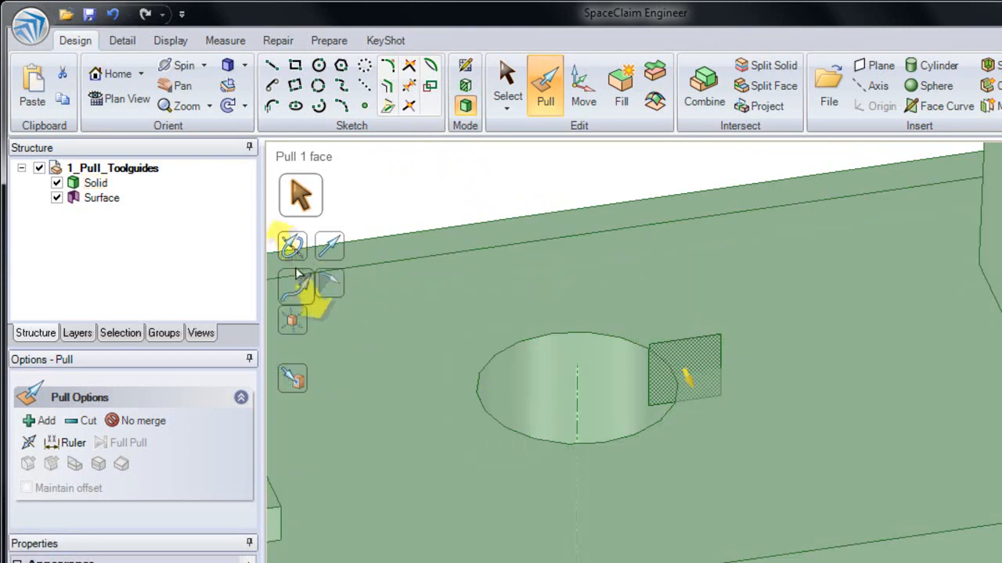
left_click(297, 252)
left_click(564, 403)
left_click(565, 407)
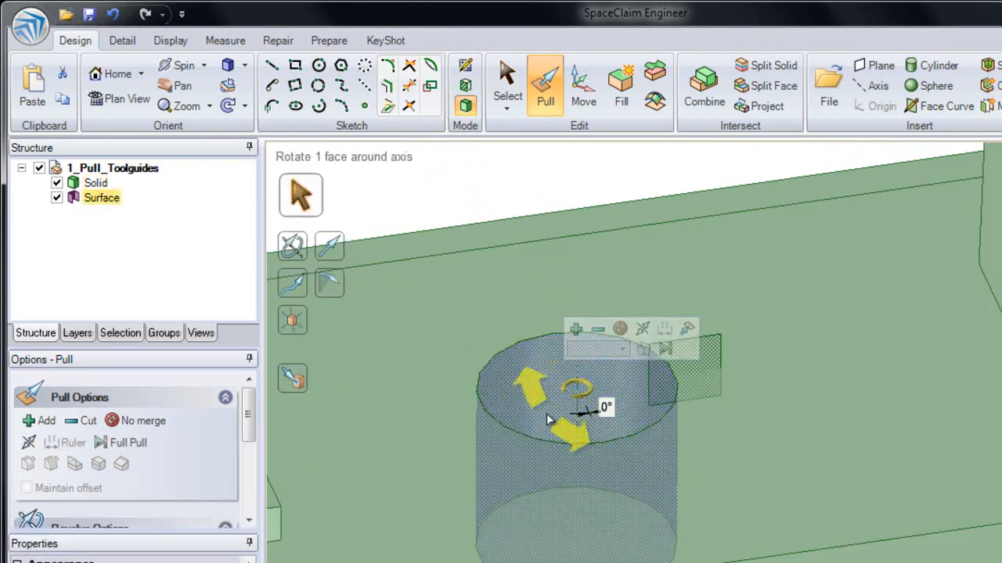
left_click(485, 193)
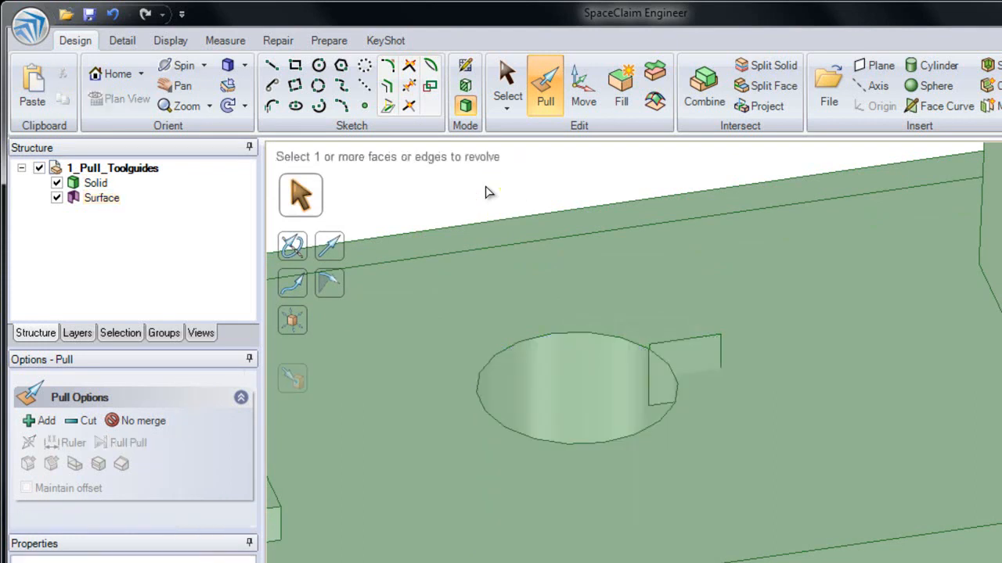
Set the hole's axis as the revolve axis for the rectangular surface, and try revolving it about 107°
left_click(573, 260)
left_click(706, 366)
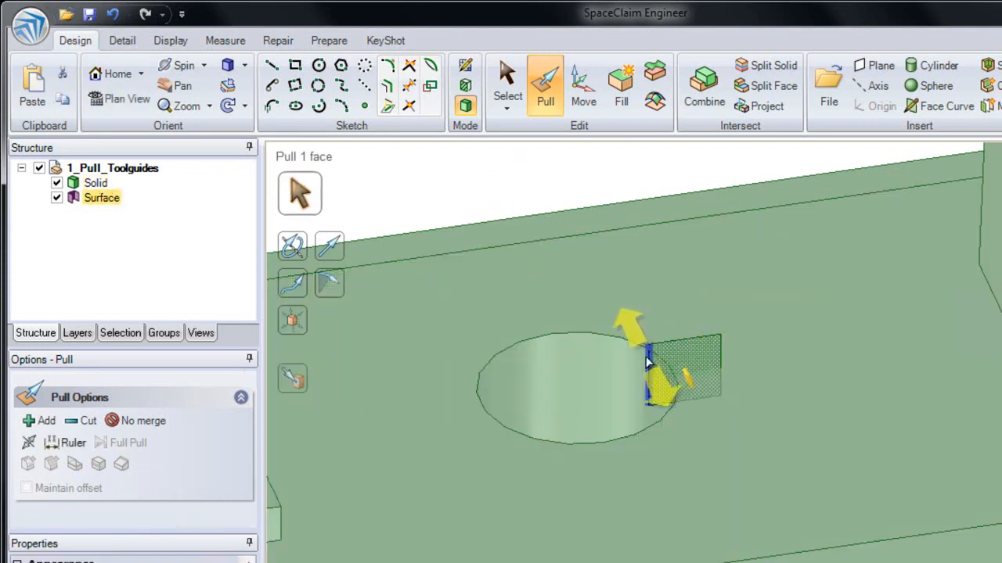
left_click(576, 399, "alt")
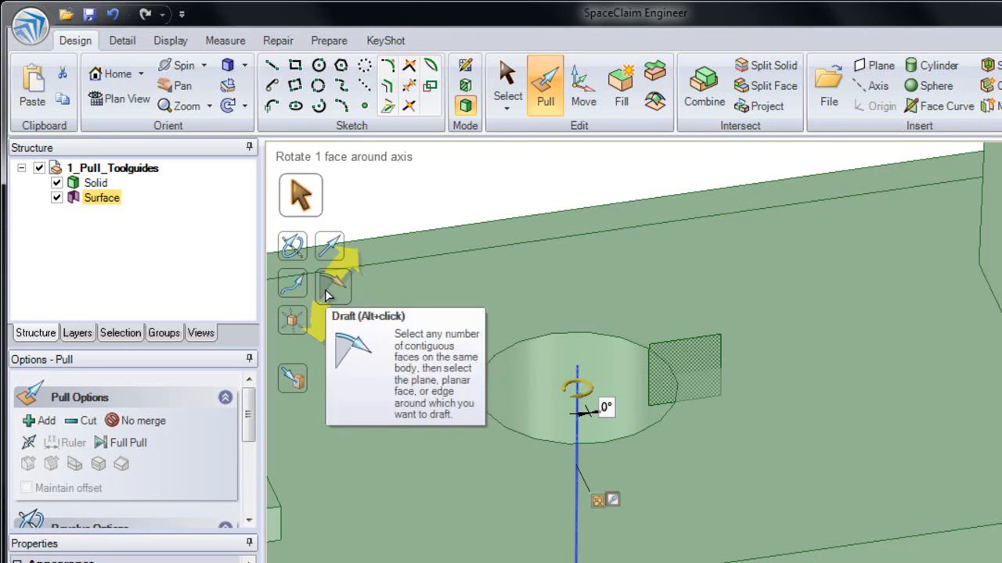
left_click_drag(591, 181, 714, 421)
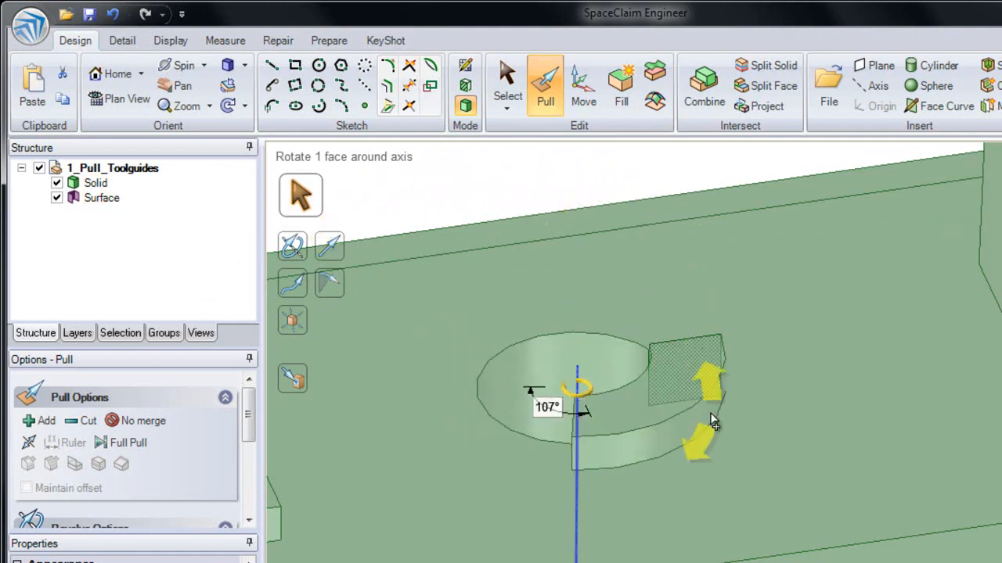
key("Escape")
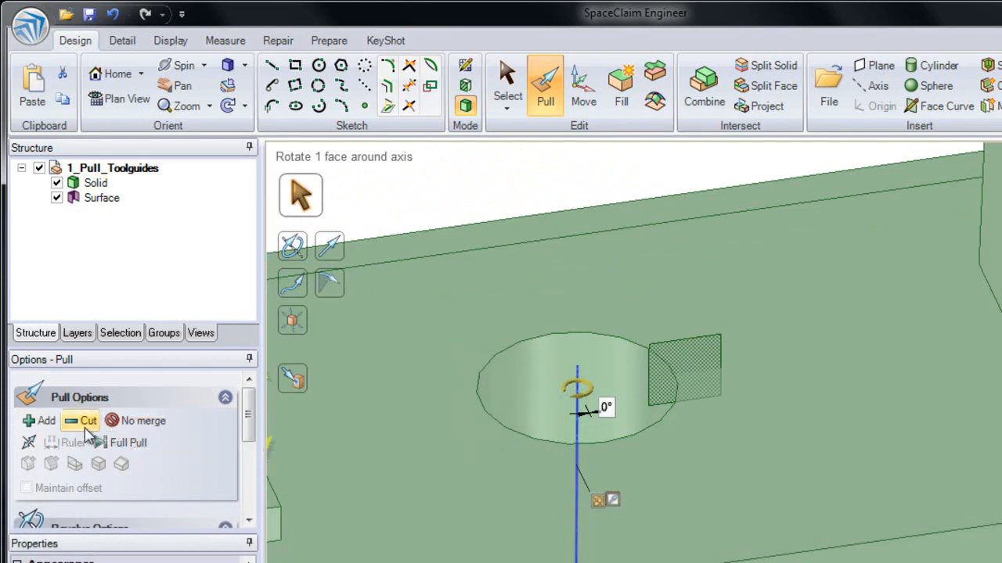
Try revolving the rectangular surface about -43° around the hole's axis with the Add option, and cancel it
left_click(45, 422)
left_click_drag(695, 351, 631, 282)
key("Escape")
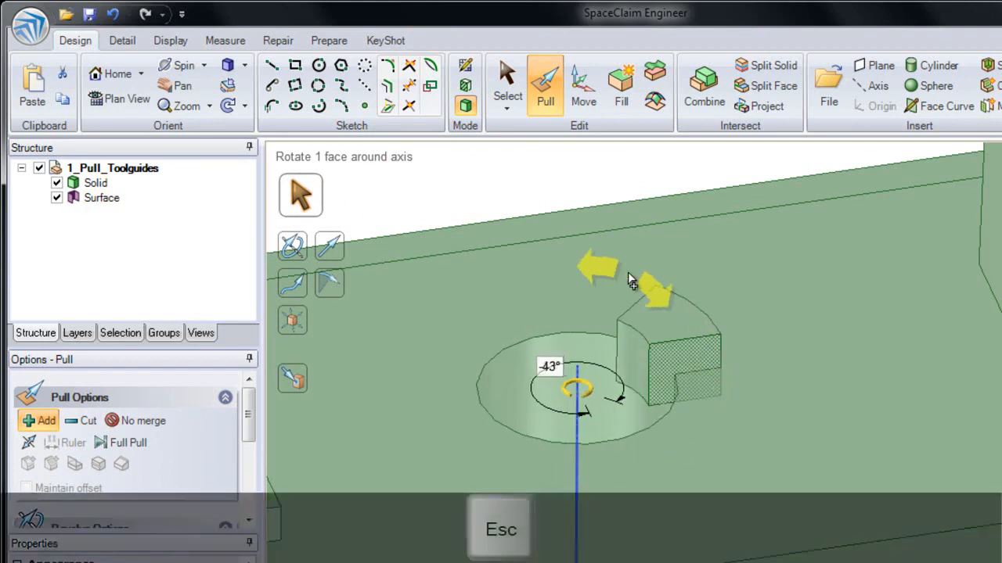
Try revolving the rectangular surface about 41° around the hole's axis with the Cut option, and cancel it
left_click(90, 421)
left_click_drag(707, 365, 687, 314)
key("Escape")
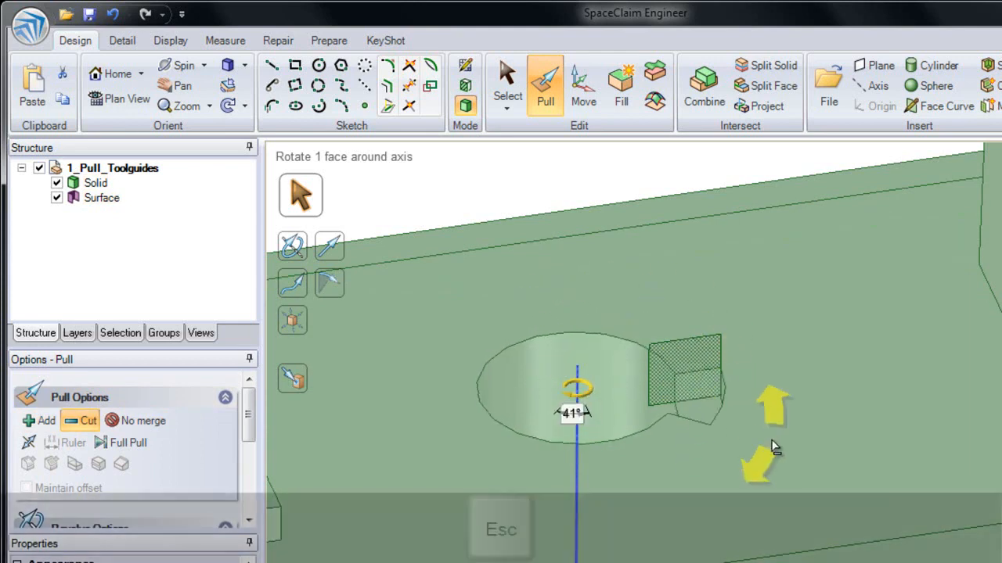
Try revolving the rectangular surface around the hole's axis as a separate body with the No merge option, and undo it
key("Escape")
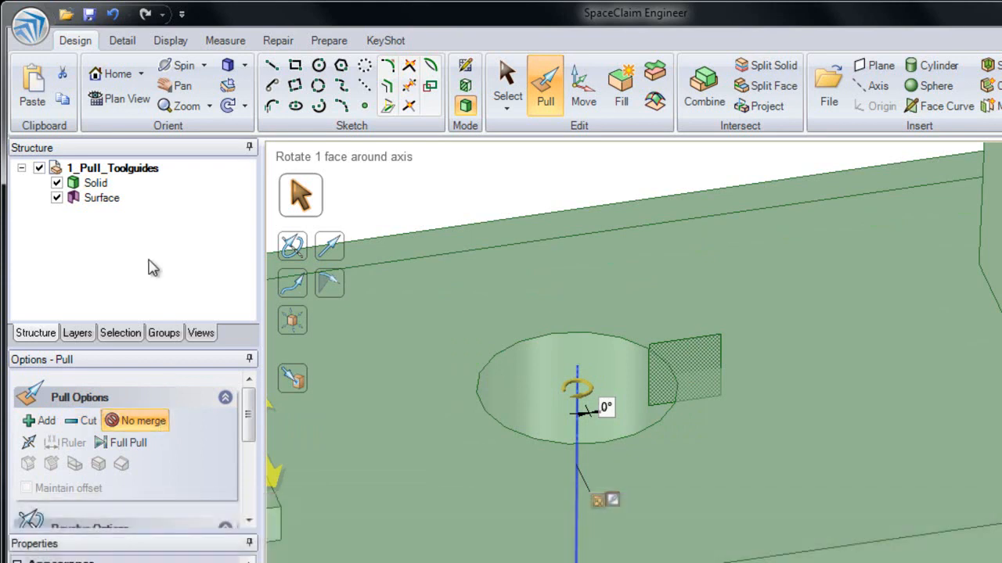
left_click(111, 189)
mouse_move(718, 376)
left_mouse_down()
mouse_move(733, 403)
mouse_move(699, 493)
left_mouse_up()
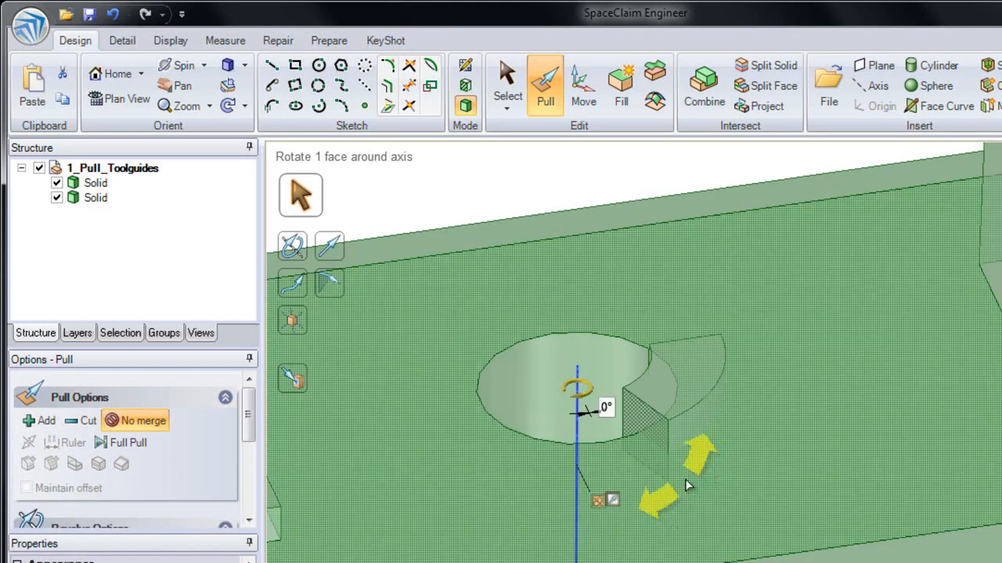
left_click(114, 16)
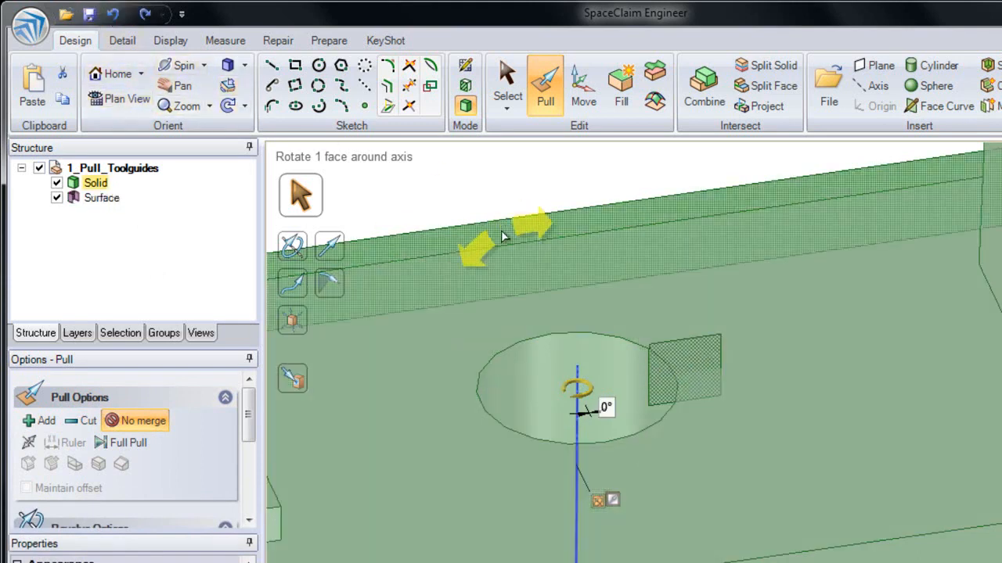
Enable the Revolve helix option for the rectangular surface around the hole's axis, and set the helix pitch to 20 mm
middle_click_drag(452, 419, 515, 326, "shift")
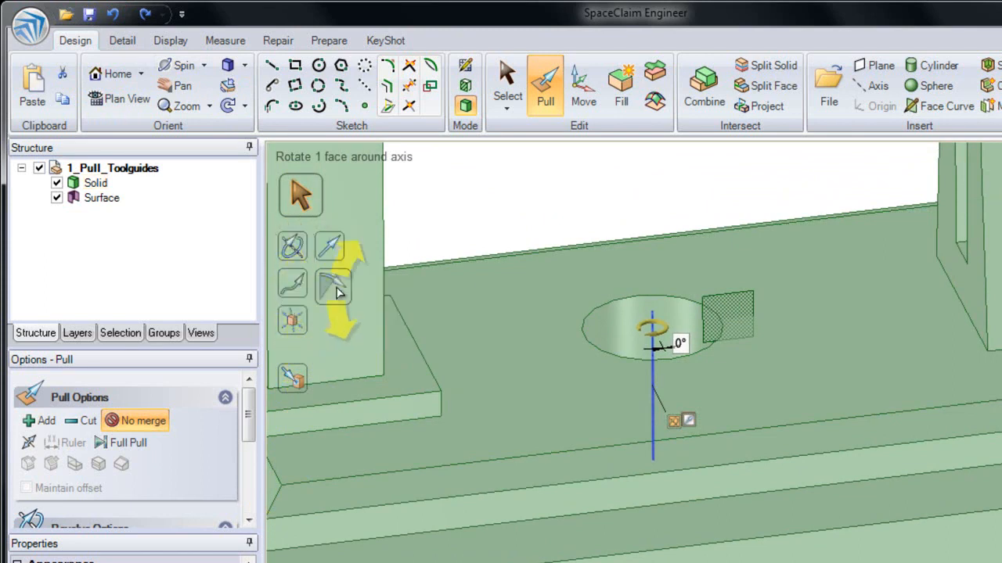
left_click_drag(249, 415, 249, 497)
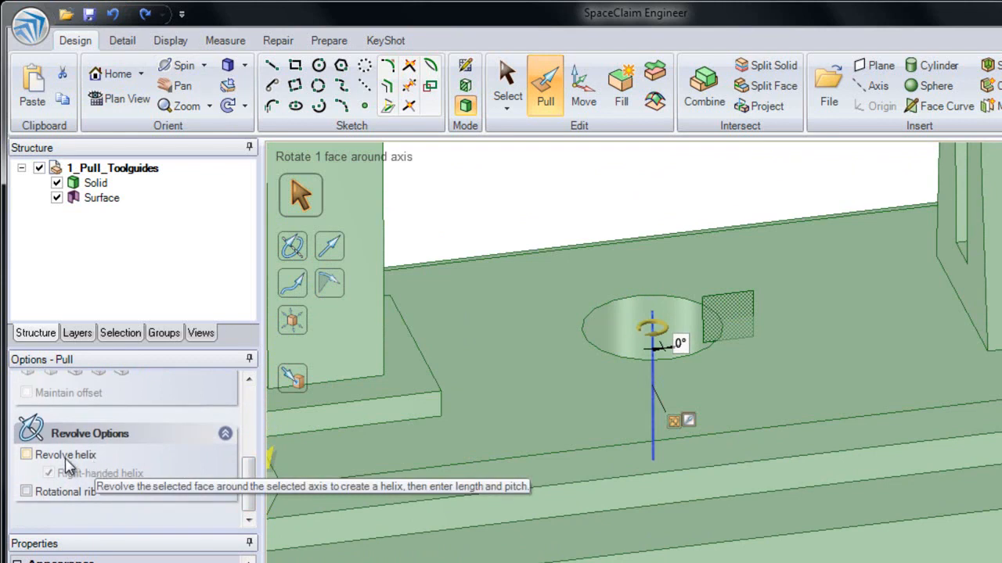
left_click(27, 454)
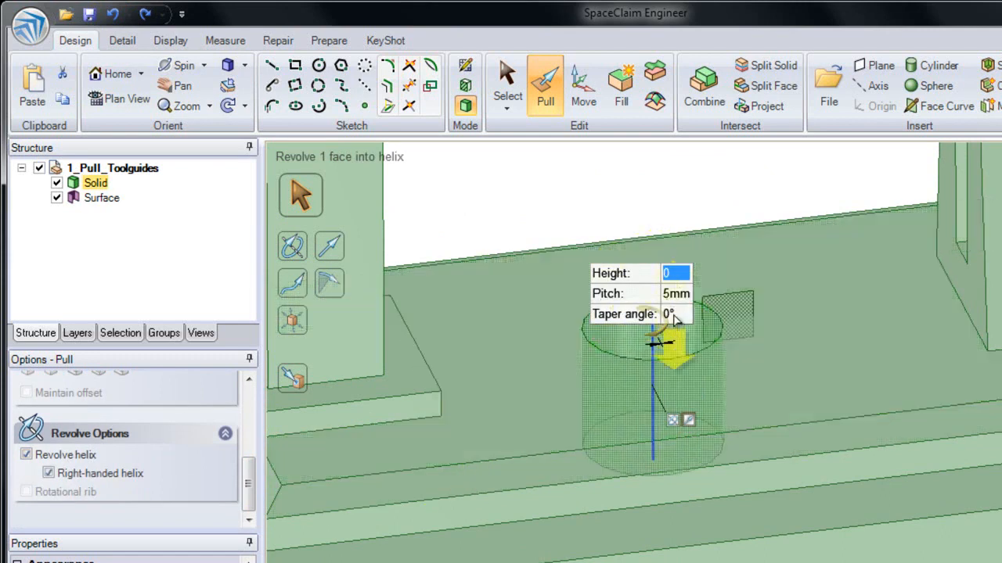
key("Tab")
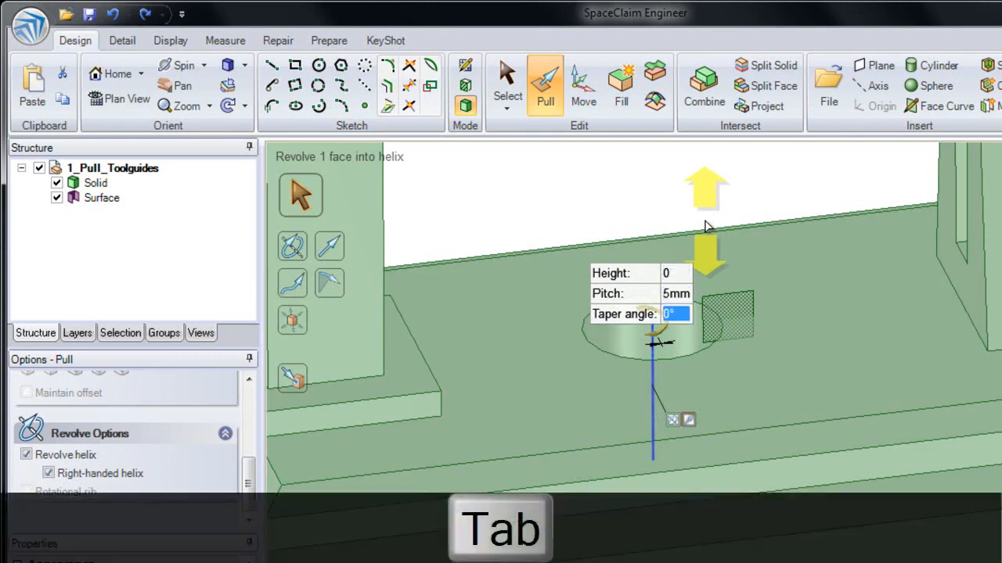
key("Tab")
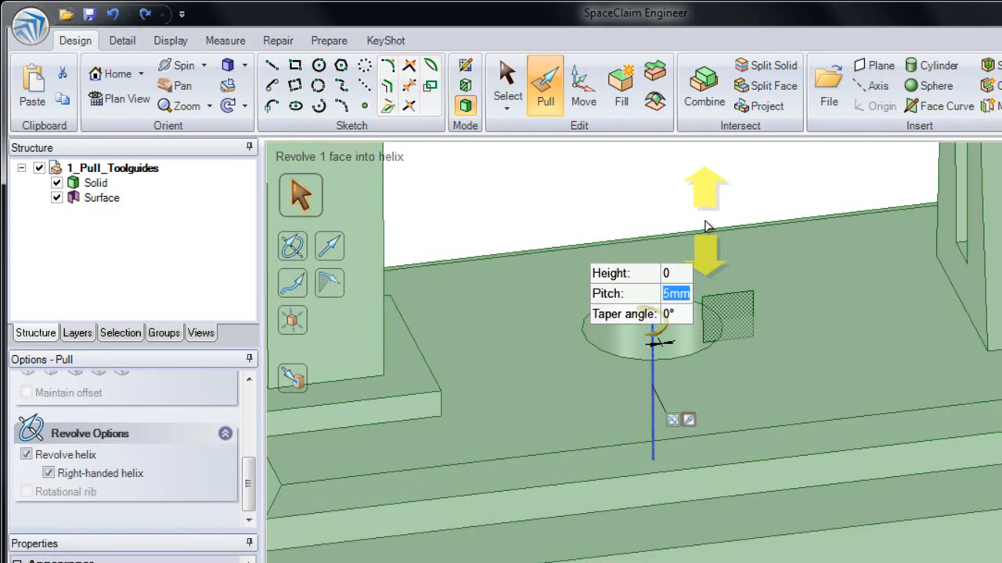
key("BackSpace")
type("20")
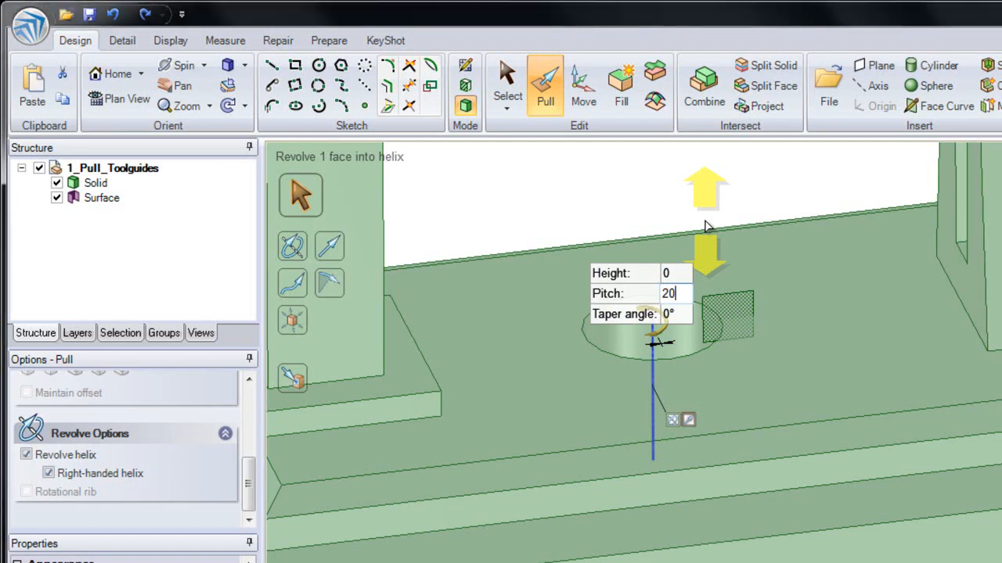
key("Tab")
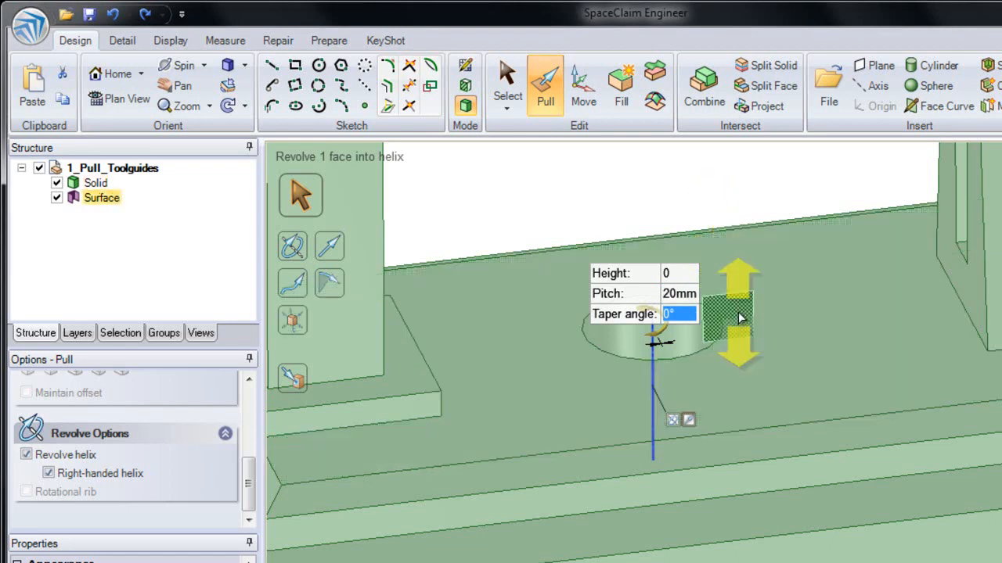
Try pulling the rectangular surface freehand along the hole's axis to preview the helix, and cancel it
left_click_drag(740, 308, 734, 204)
left_click_drag(722, 168, 728, 341)
key("Escape")
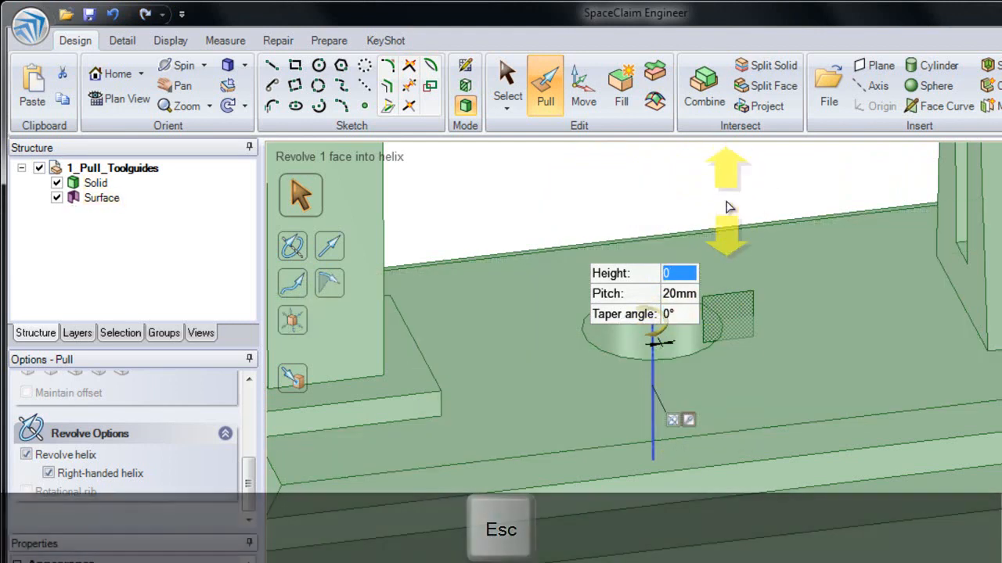
Revolve the rectangular surface into a helix with a height of 40 mm, and clear the selection
type("40")
key("Return")
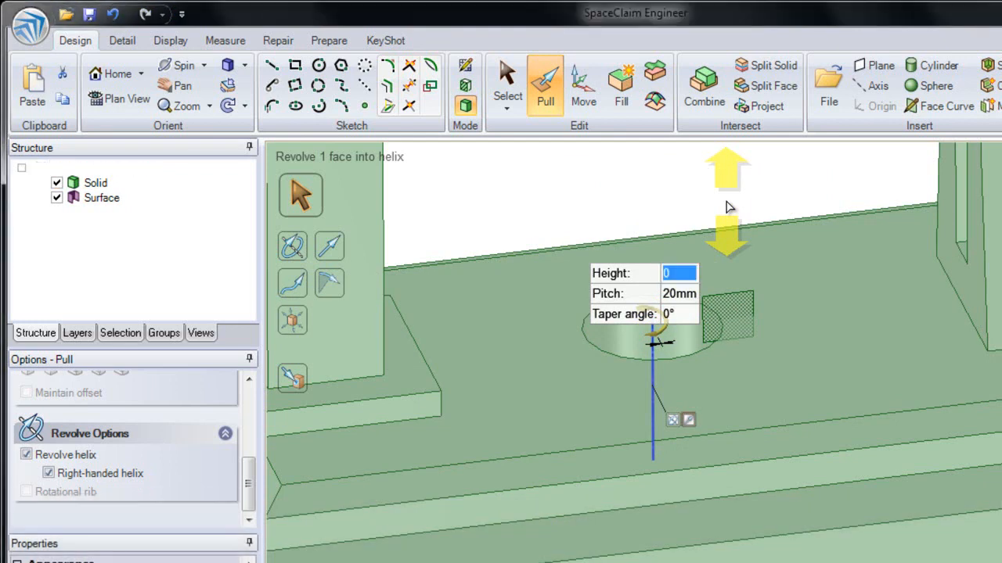
middle_click_drag(720, 205, 659, 287, "ctrl")
left_click(714, 259)
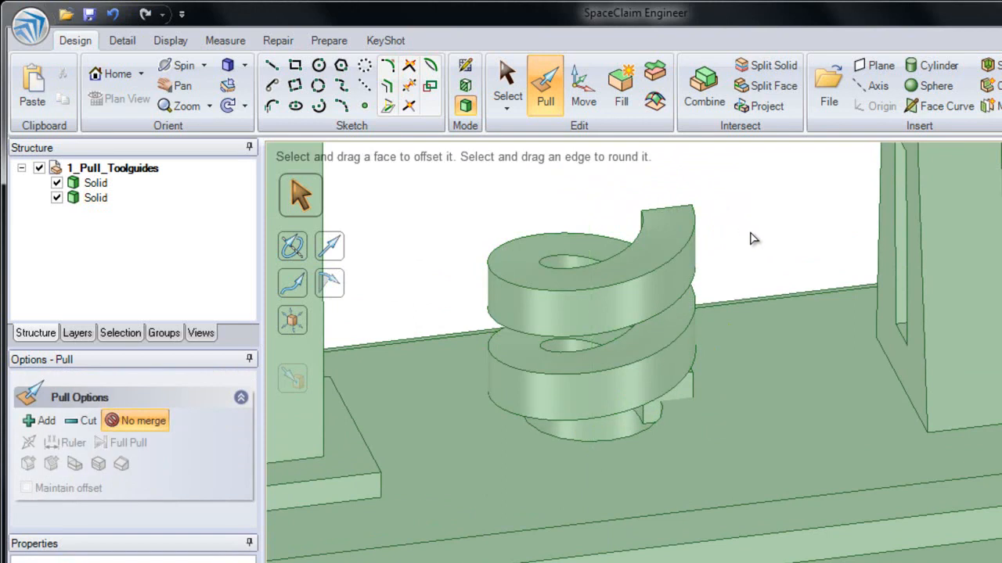
Draft the eight outer side faces of the base plate relative to its top rim face, and restore the home view
scroll(749, 258, "down", 5)
middle_click_drag(615, 279, 696, 317)
scroll(681, 320, "up", 4)
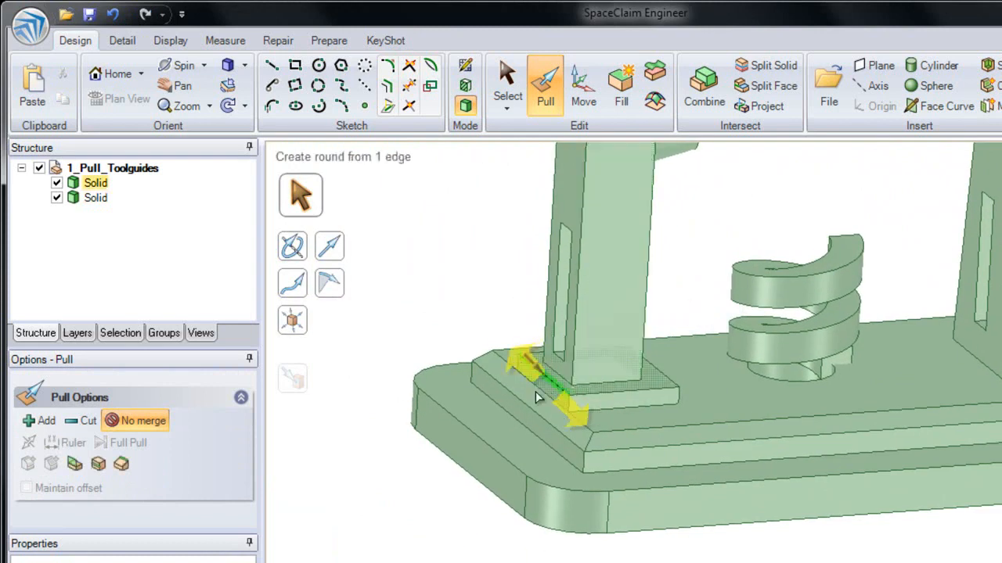
left_click(476, 450)
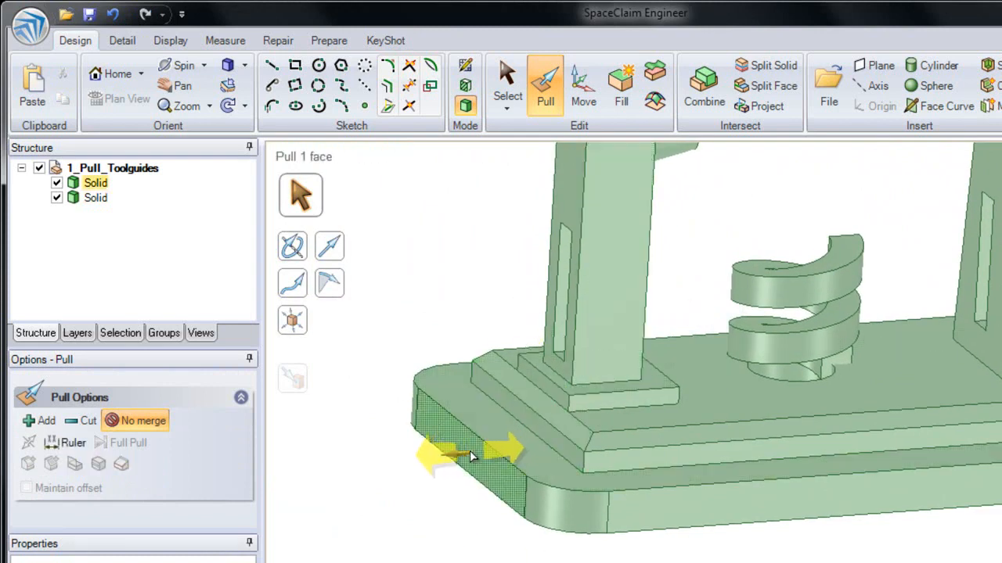
double_click(472, 455)
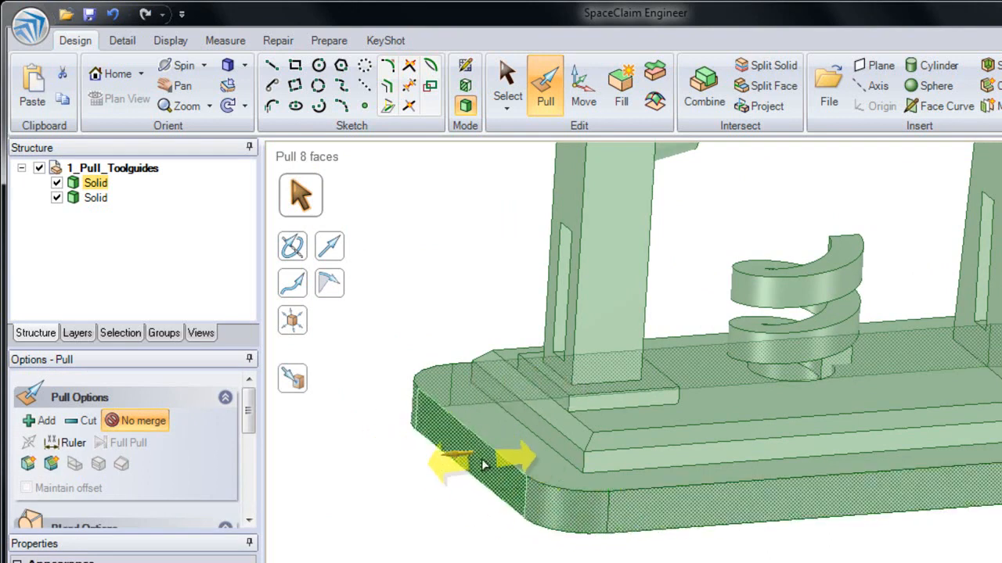
left_click(454, 407, "alt")
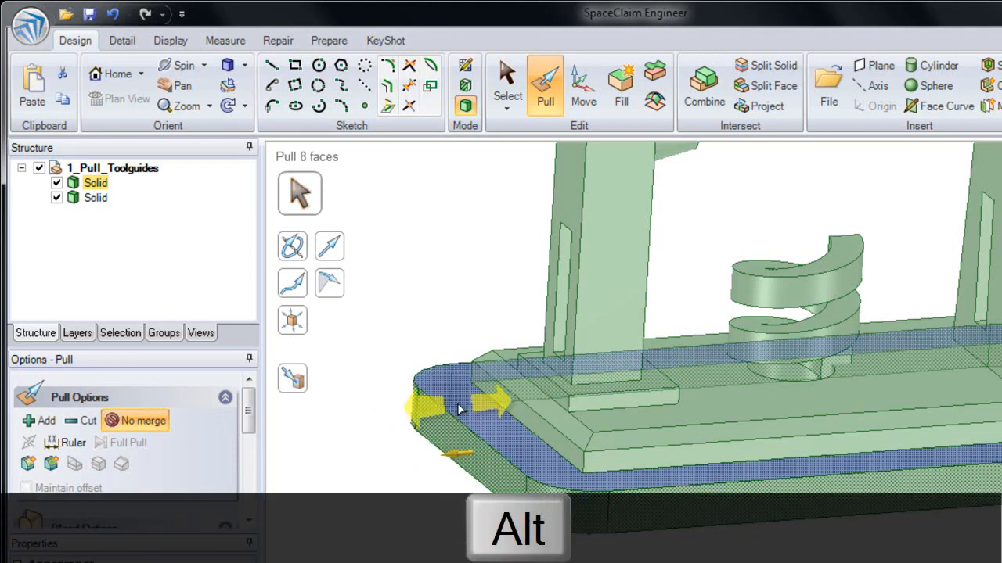
left_click(458, 405)
middle_click_drag(457, 406, 545, 421)
left_click_drag(545, 421, 477, 538)
key("h")
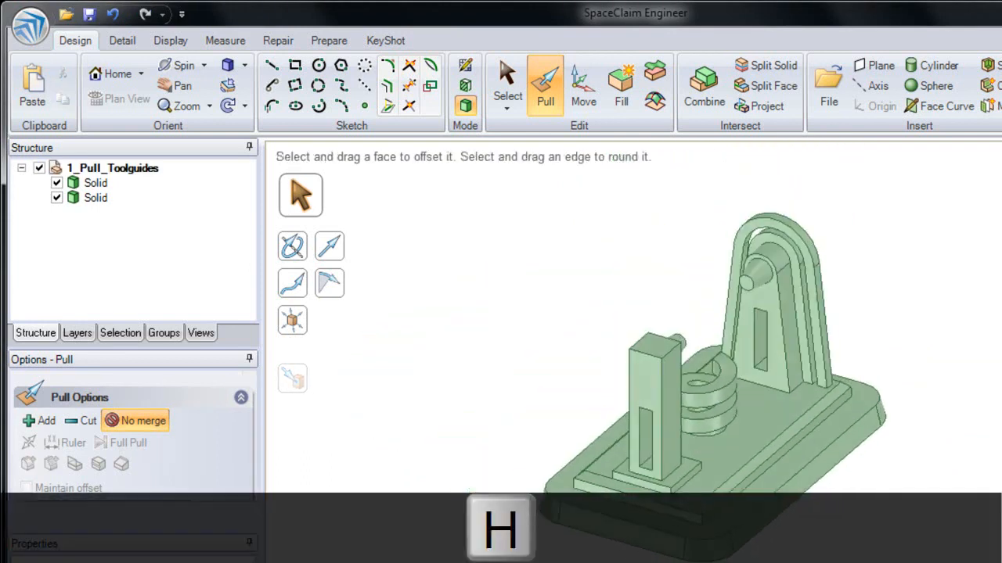